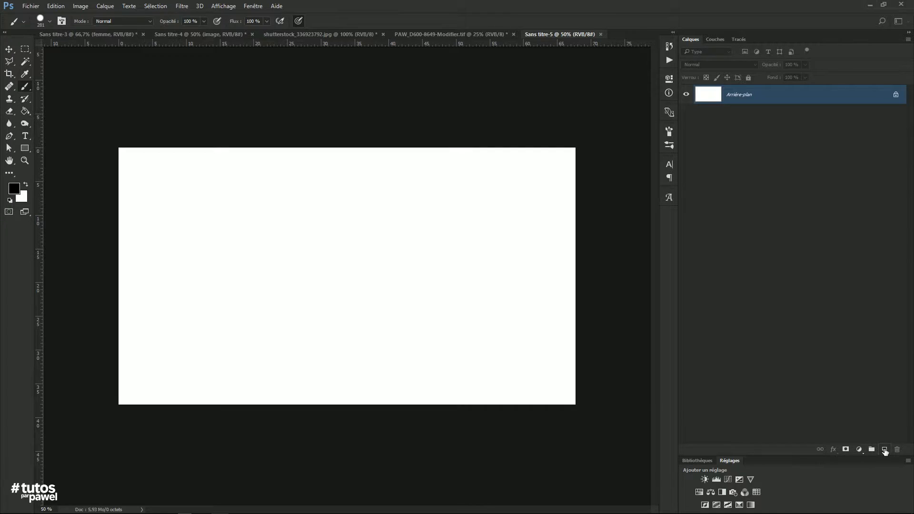
# Add two empty layers above the background and make the lower one, Calque 1, active
pyautogui.click(883, 449)
pyautogui.click(883, 450)
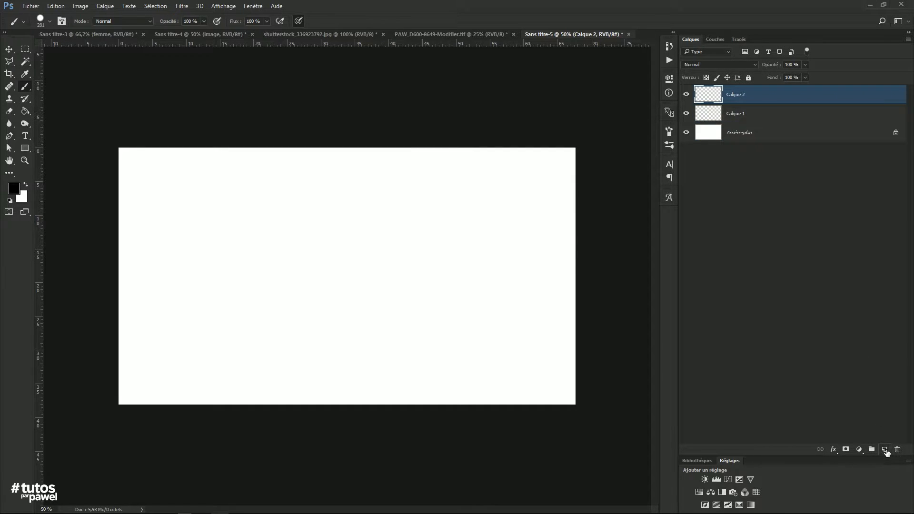
pyautogui.click(696, 116)
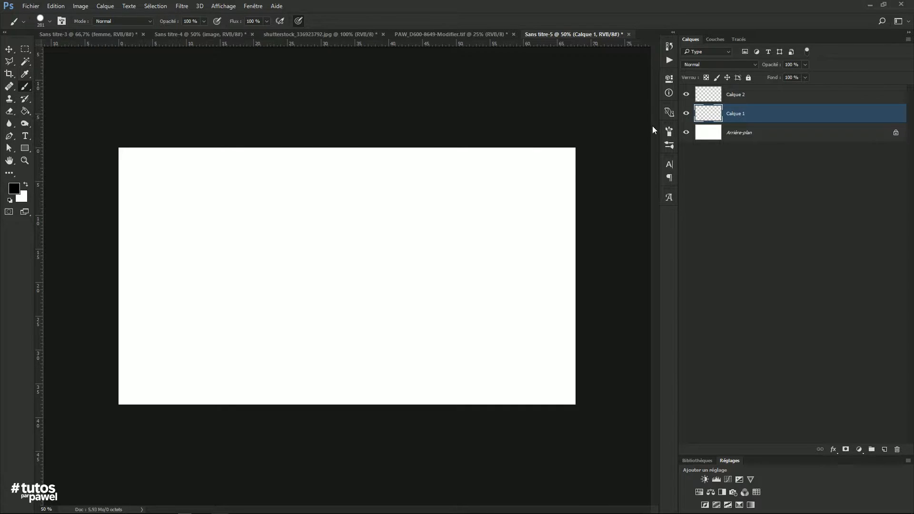
# Fill Calque 1 with blue #365fbd using the Paint Bucket
pyautogui.click(13, 189)
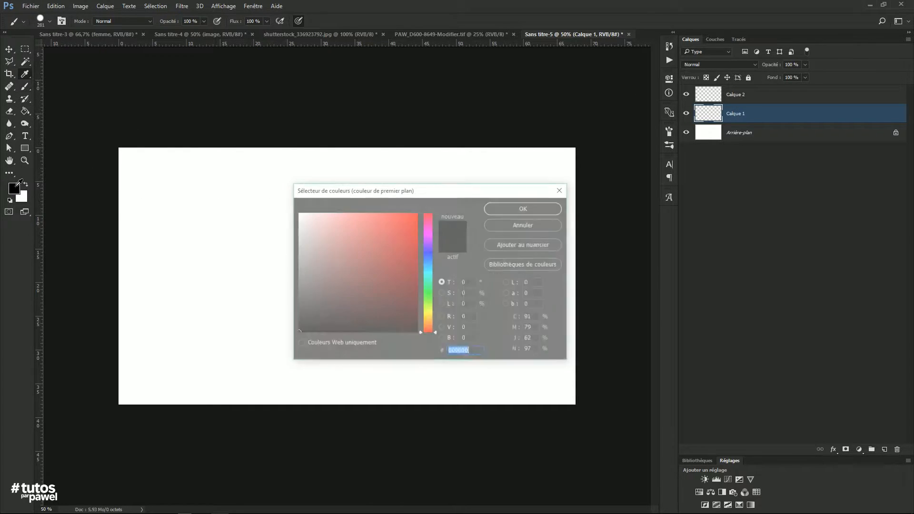
pyautogui.moveTo(427, 272)
pyautogui.mouseDown()
pyautogui.moveTo(429, 259)
pyautogui.moveTo(386, 236)
pyautogui.mouseUp()
pyautogui.click(389, 245)
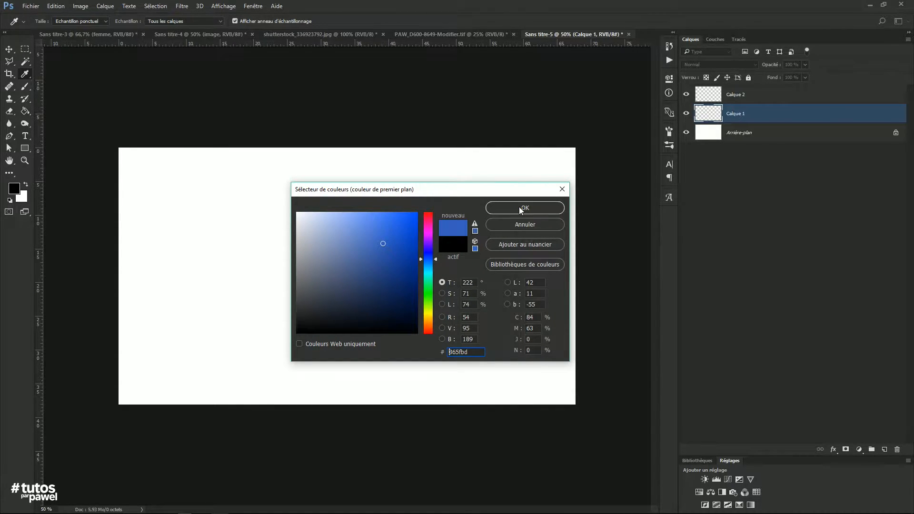
pyautogui.click(520, 207)
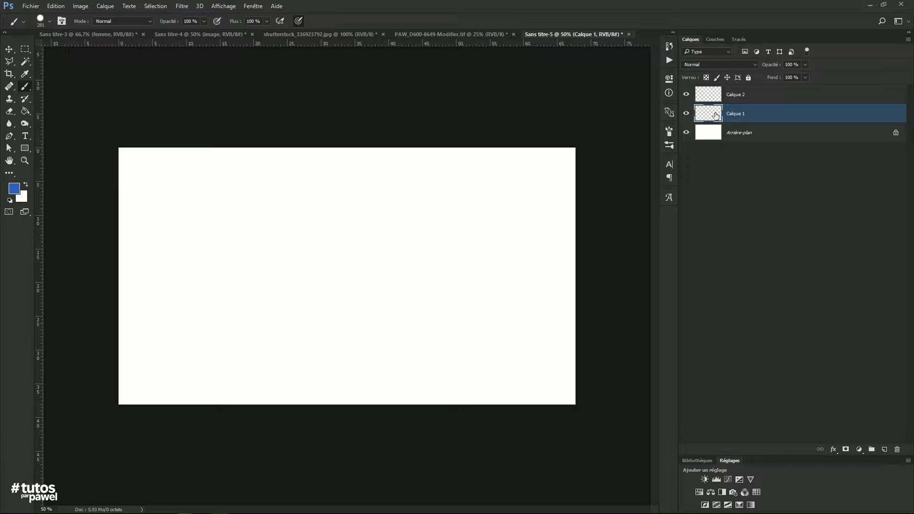
pyautogui.click(24, 112)
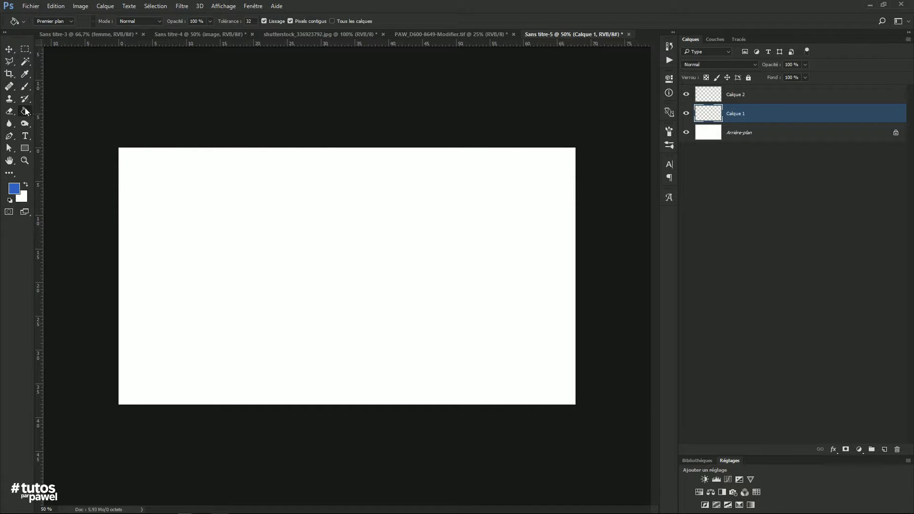
pyautogui.rightClick(24, 112)
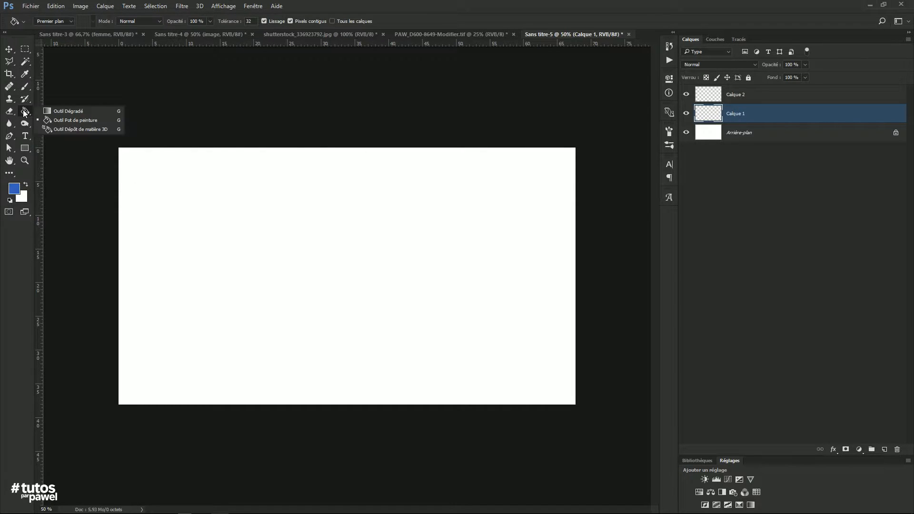
pyautogui.click(99, 111)
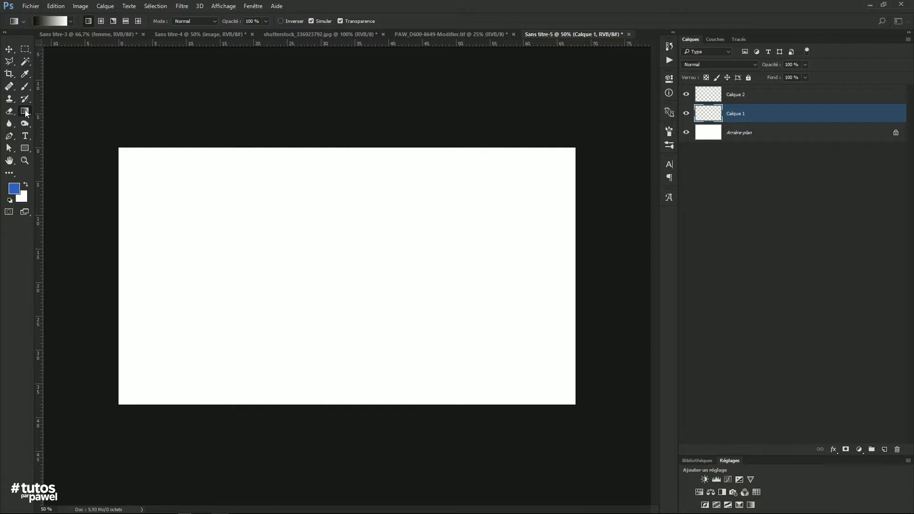
pyautogui.rightClick(23, 111)
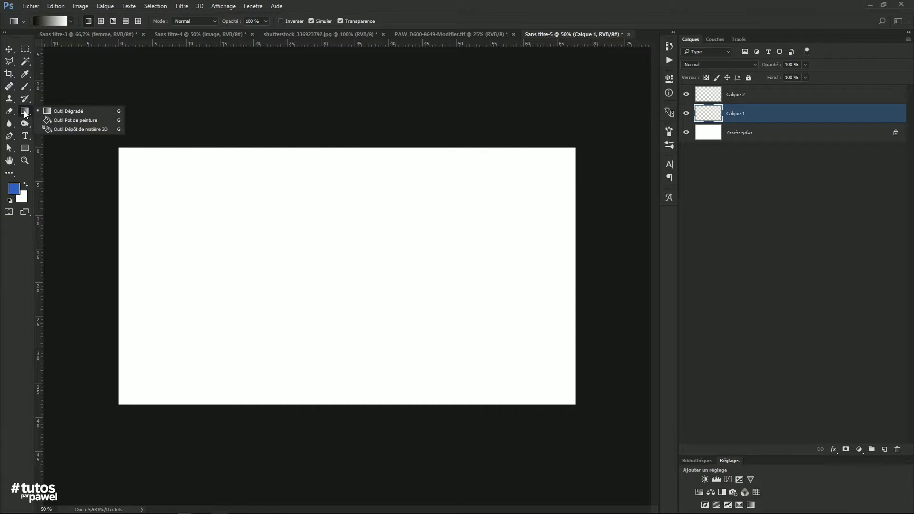
pyautogui.click(65, 121)
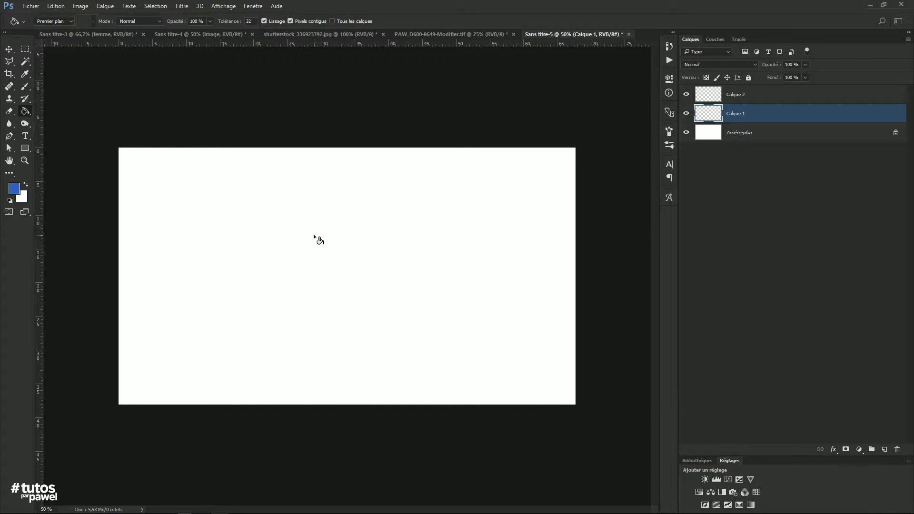
pyautogui.click(314, 234)
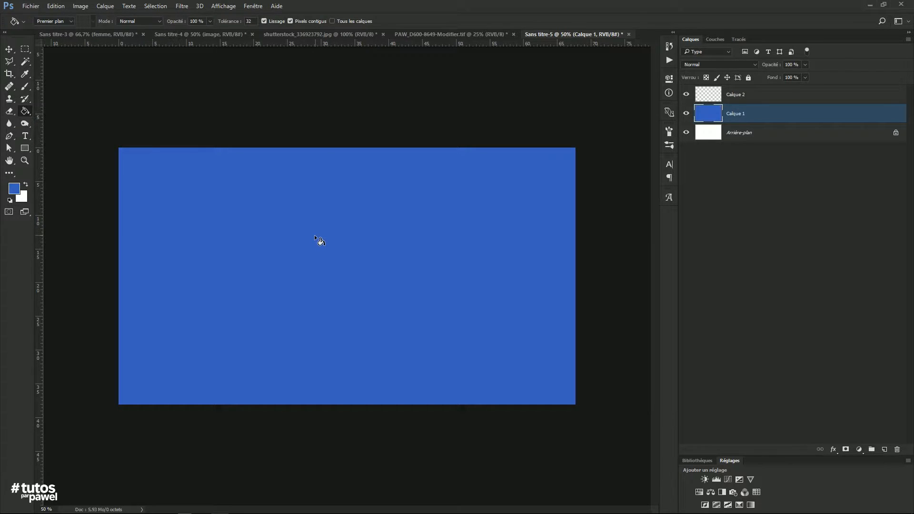
# Fill the topmost layer, Calque 2, with green #19d121 using the Paint Bucket
pyautogui.click(706, 95)
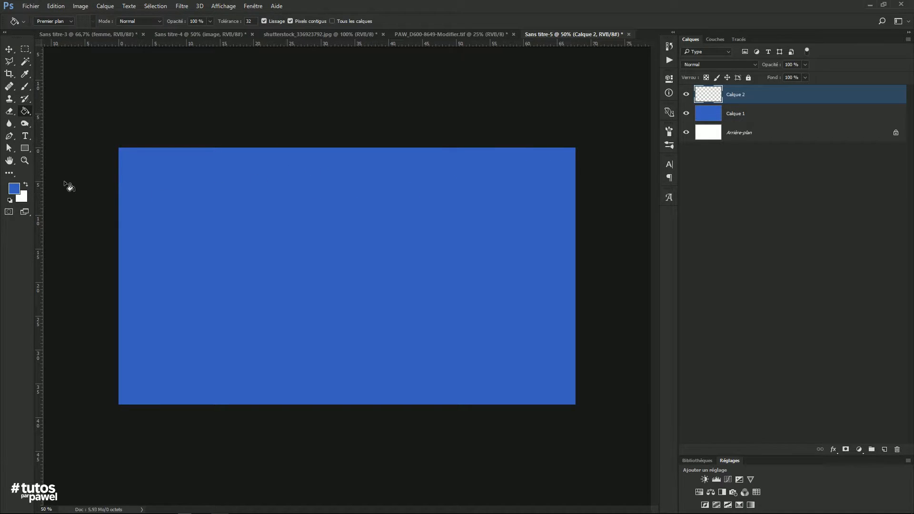
pyautogui.click(27, 186)
pyautogui.click(14, 188)
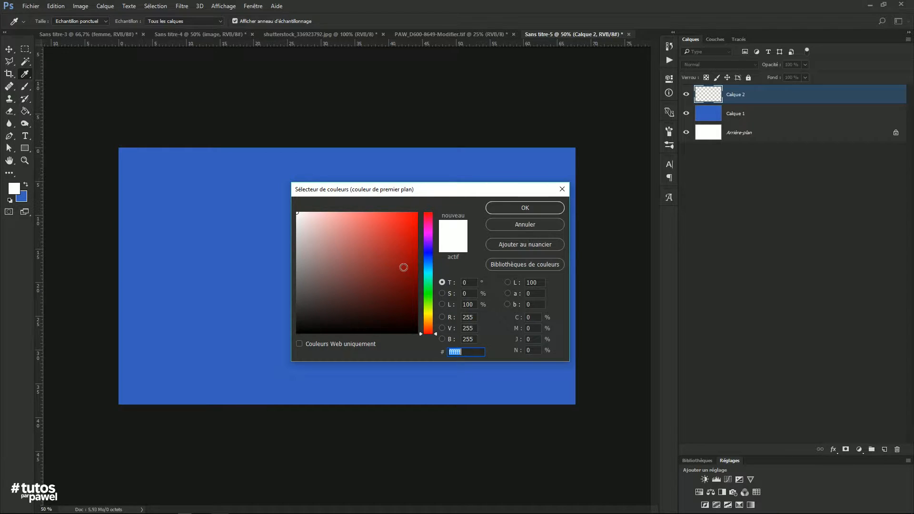
pyautogui.moveTo(427, 310); pyautogui.dragTo(430, 296)
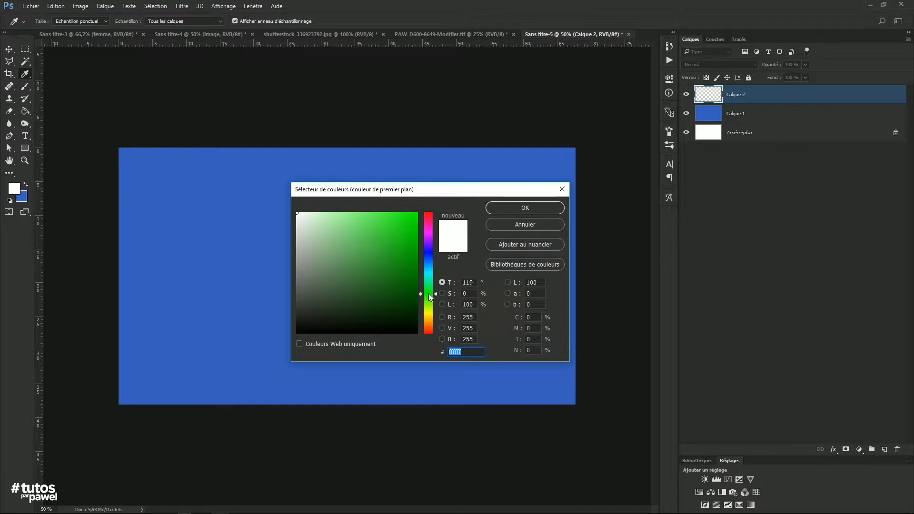
pyautogui.moveTo(388, 253); pyautogui.dragTo(403, 234)
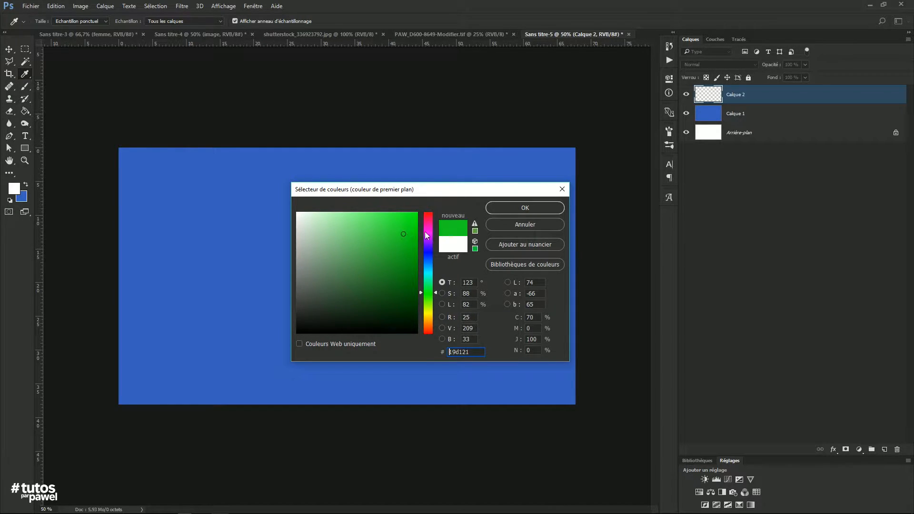
pyautogui.click(506, 210)
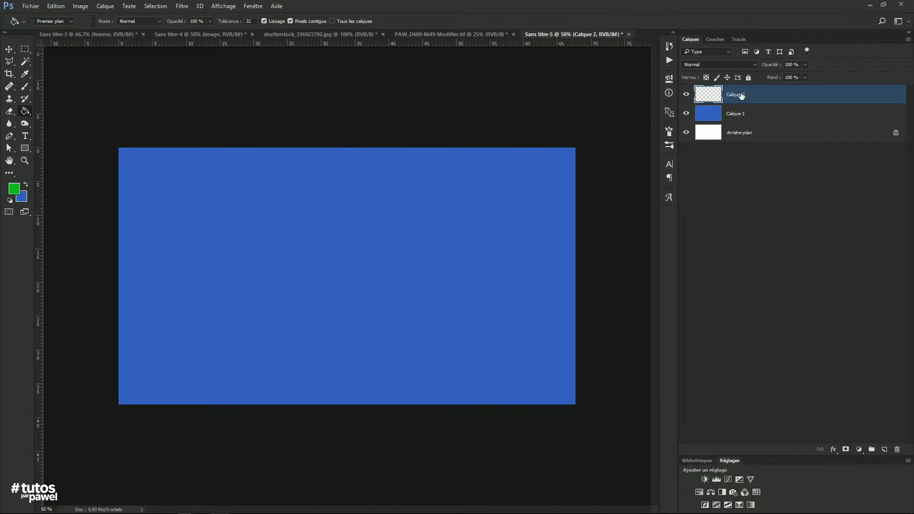
pyautogui.click(349, 247)
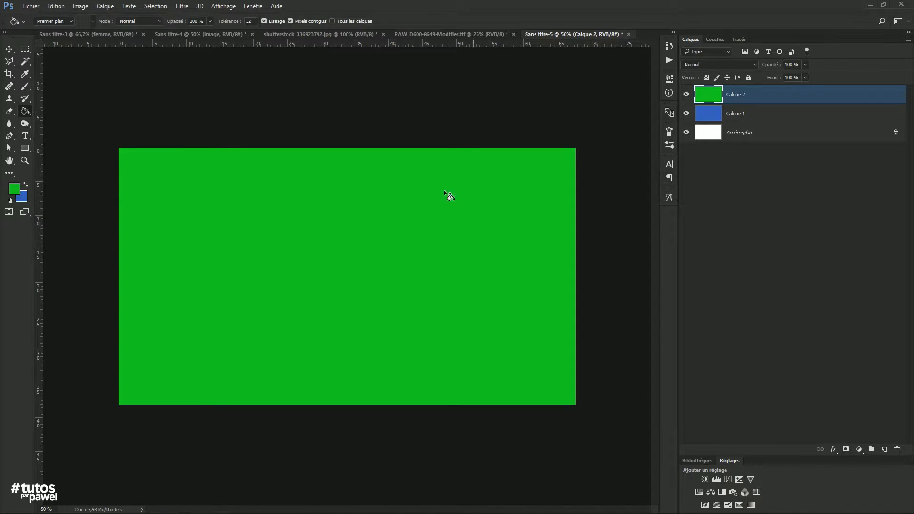
# Add a reveal-all layer mask to the green layer and delete that mask again
pyautogui.click(105, 7)
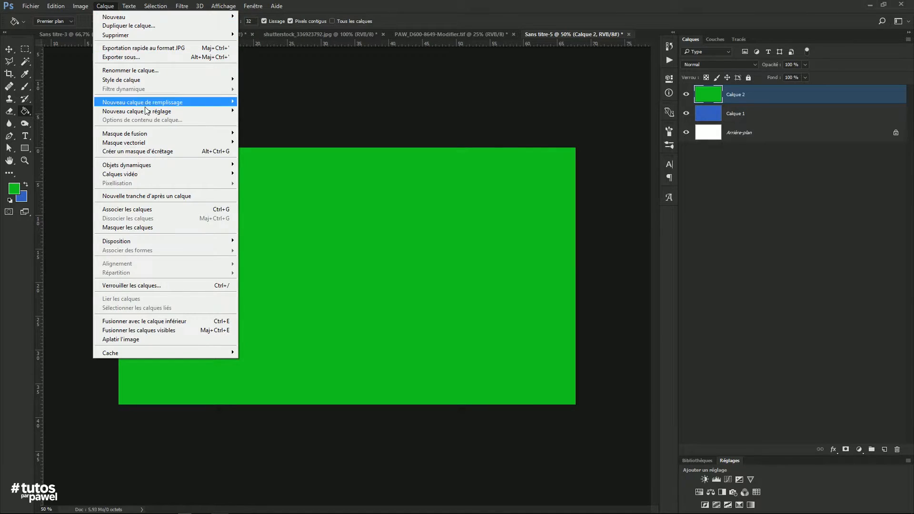
pyautogui.moveTo(132, 135)
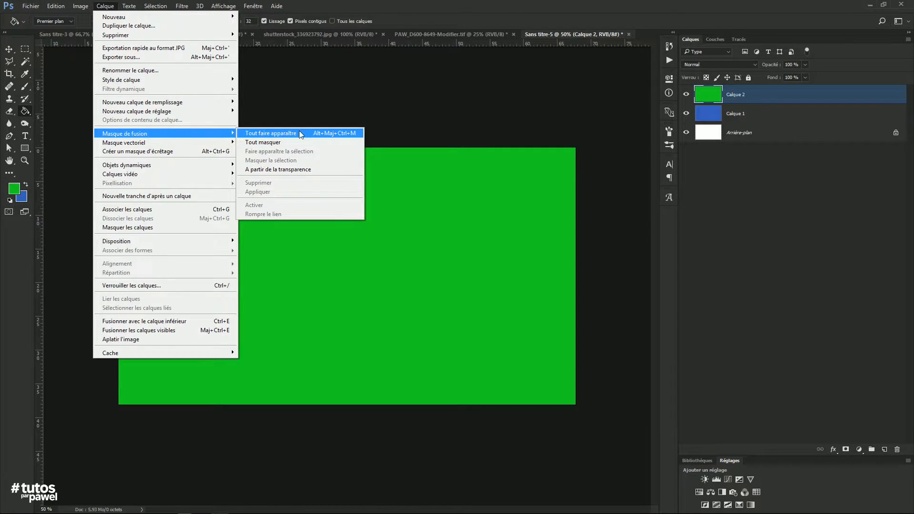
pyautogui.click(257, 135)
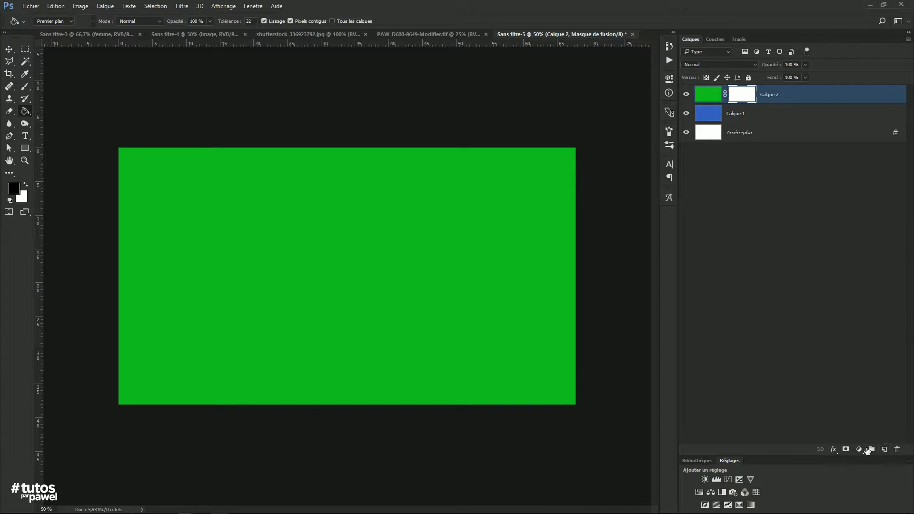
pyautogui.click(897, 448)
pyautogui.click(495, 198)
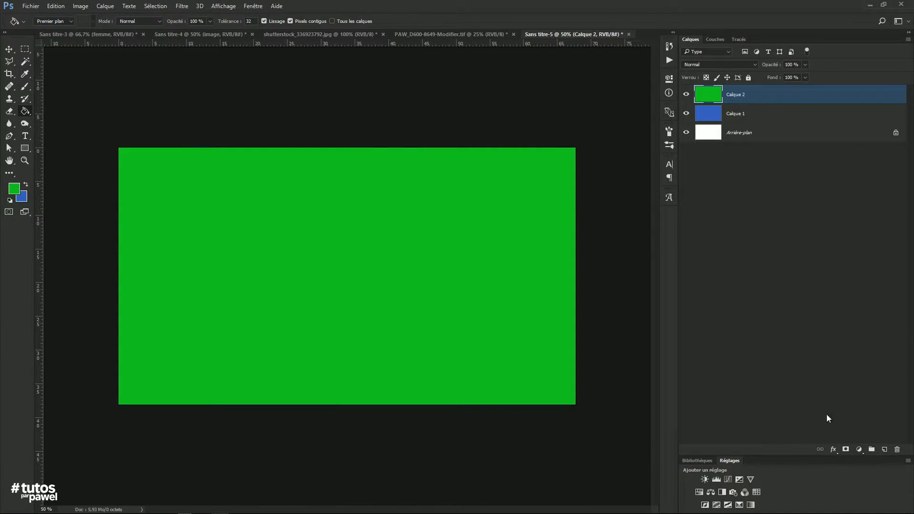
# Add a white layer mask to the green layer and brush black across the mask's middle to expose the blue layer
pyautogui.click(846, 450)
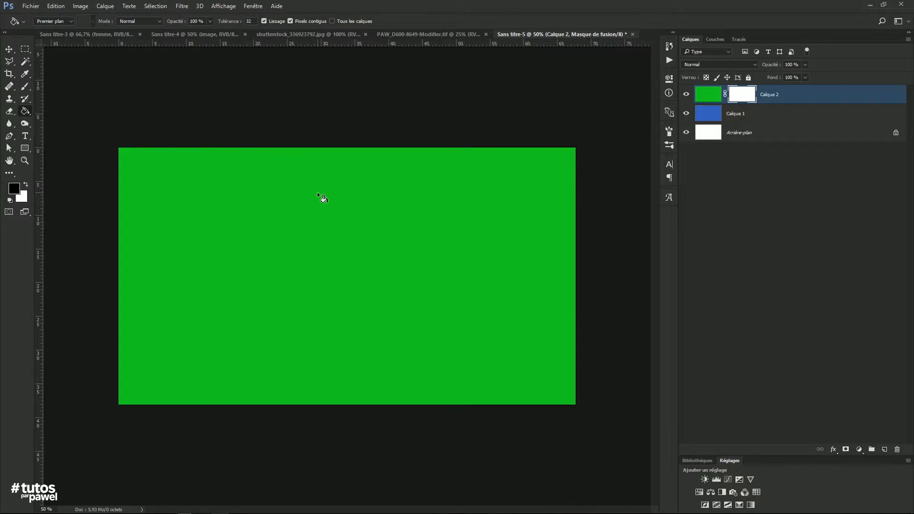
pyautogui.click(707, 97)
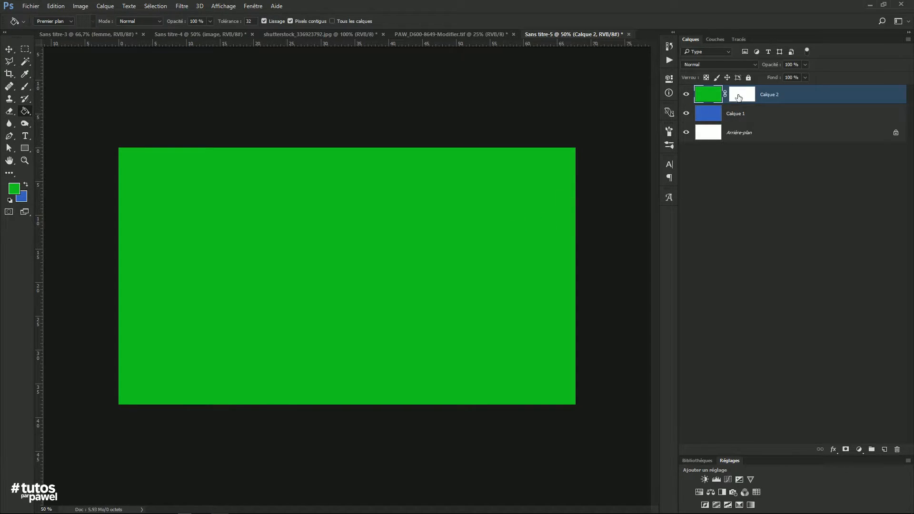
pyautogui.click(740, 95)
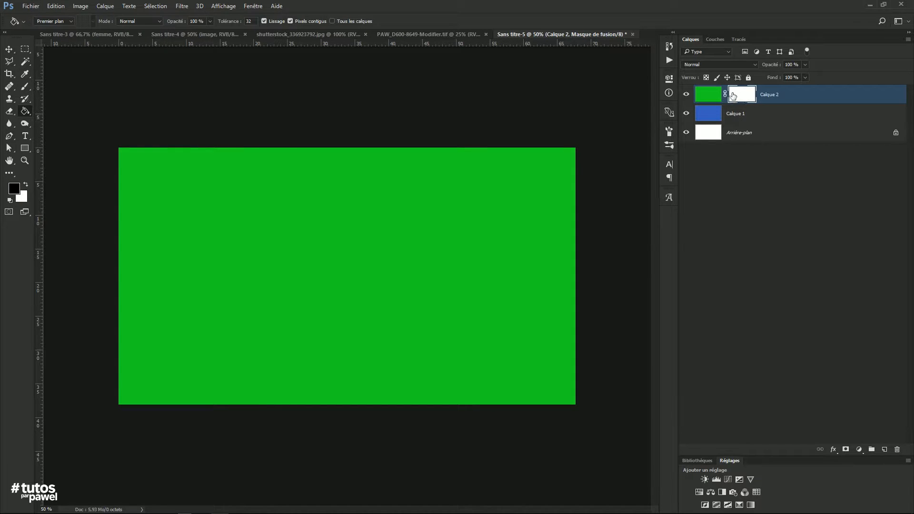
pyautogui.click(25, 87)
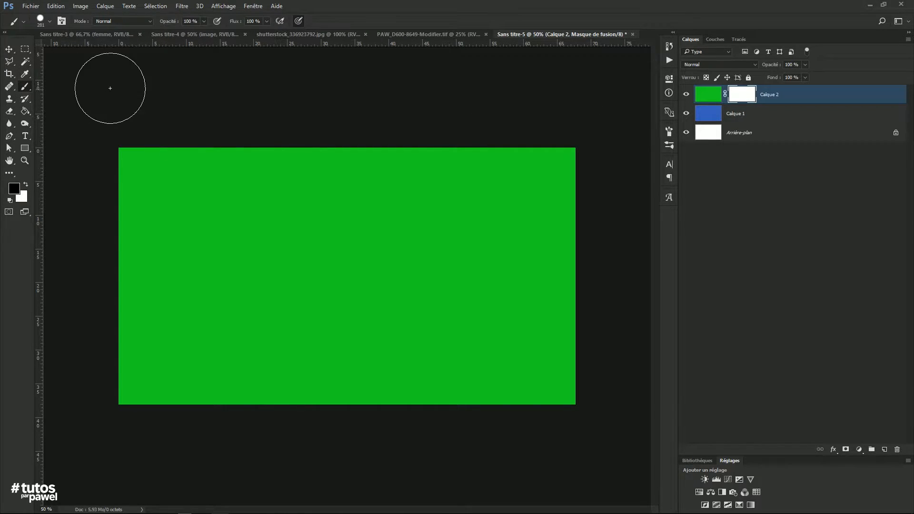
pyautogui.moveTo(338, 234)
pyautogui.mouseDown()
pyautogui.moveTo(241, 271)
pyautogui.moveTo(371, 248)
pyautogui.moveTo(402, 289)
pyautogui.moveTo(513, 327)
pyautogui.moveTo(491, 328)
pyautogui.mouseUp()
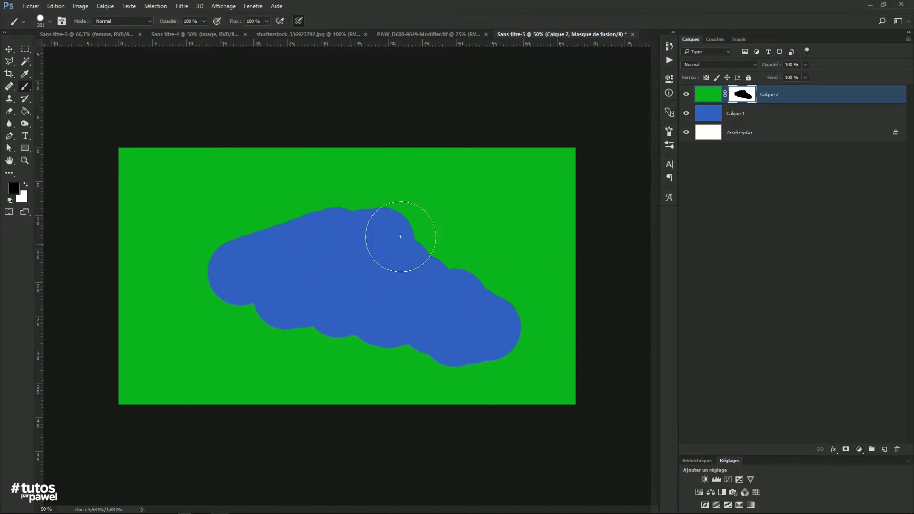
# Add a layer mask to the blue layer and paint black strokes on it within the exposed area using an 82 px brush
pyautogui.click(705, 117)
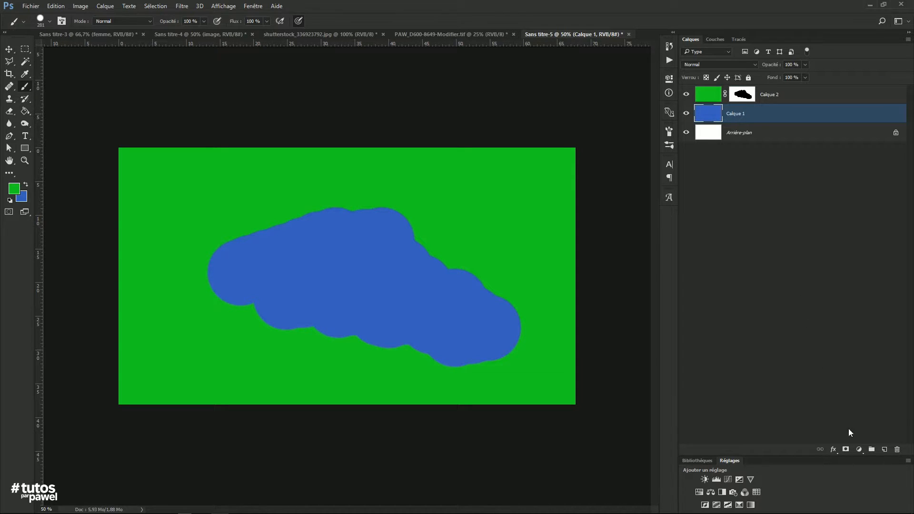
pyautogui.click(845, 449)
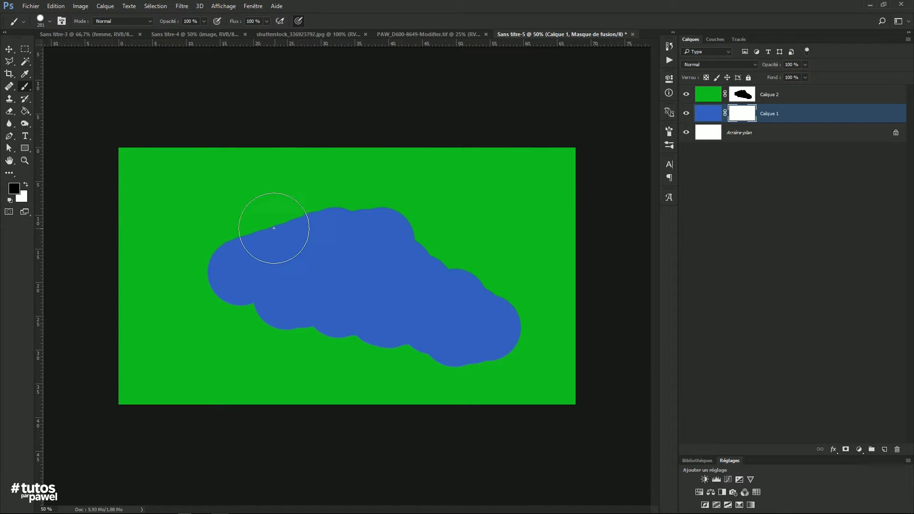
pyautogui.click(50, 22)
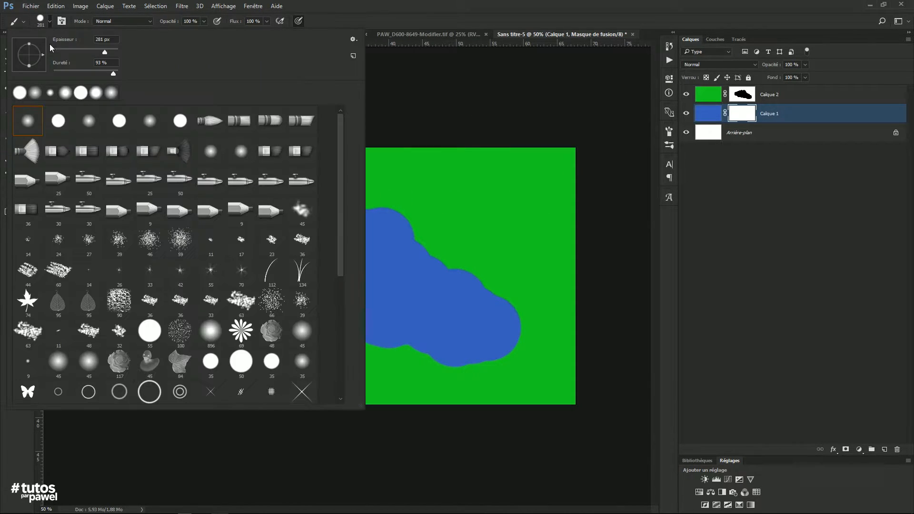
pyautogui.moveTo(101, 50); pyautogui.dragTo(80, 50)
pyautogui.click(326, 13)
pyautogui.click(363, 251)
pyautogui.moveTo(363, 251)
pyautogui.mouseDown()
pyautogui.moveTo(285, 265)
pyautogui.moveTo(237, 326)
pyautogui.moveTo(275, 370)
pyautogui.moveTo(393, 385)
pyautogui.moveTo(342, 318)
pyautogui.mouseUp()
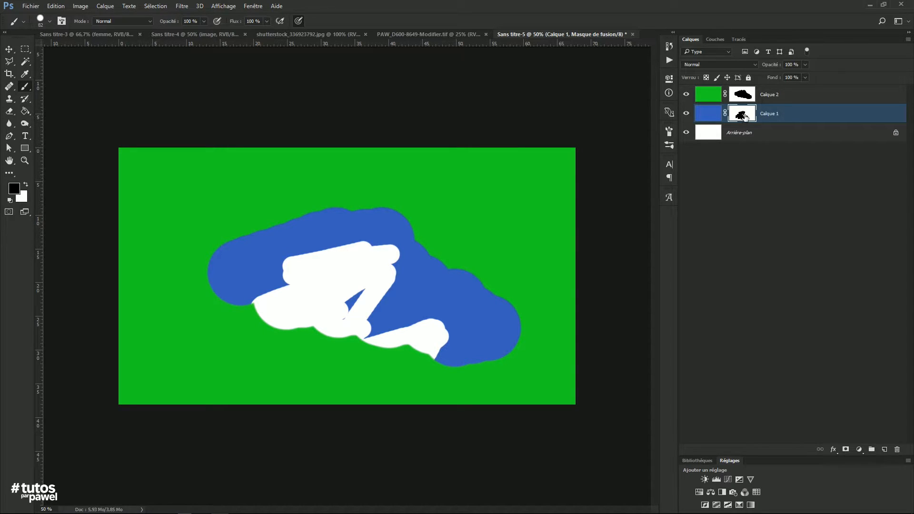
# Fill the background layer with pinkish red #d11962 using the Paint Bucket
pyautogui.click(707, 136)
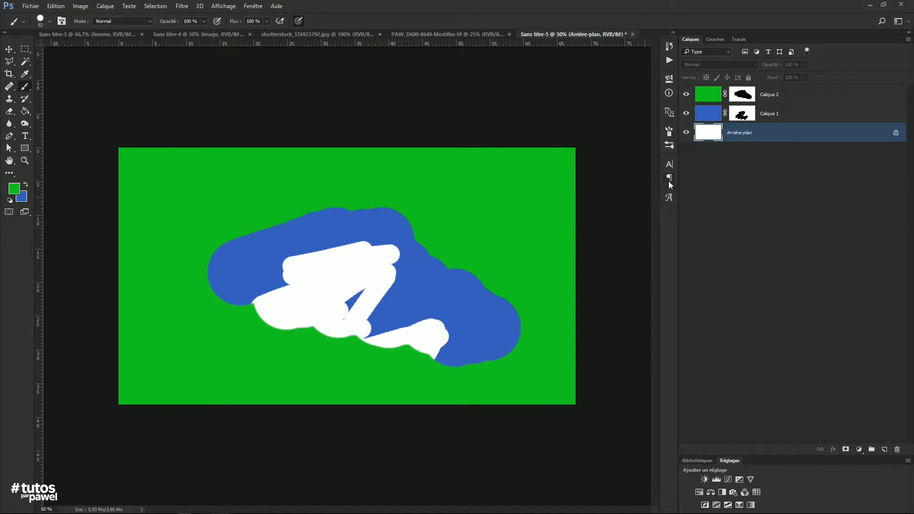
pyautogui.click(13, 188)
pyautogui.moveTo(429, 240); pyautogui.dragTo(426, 220)
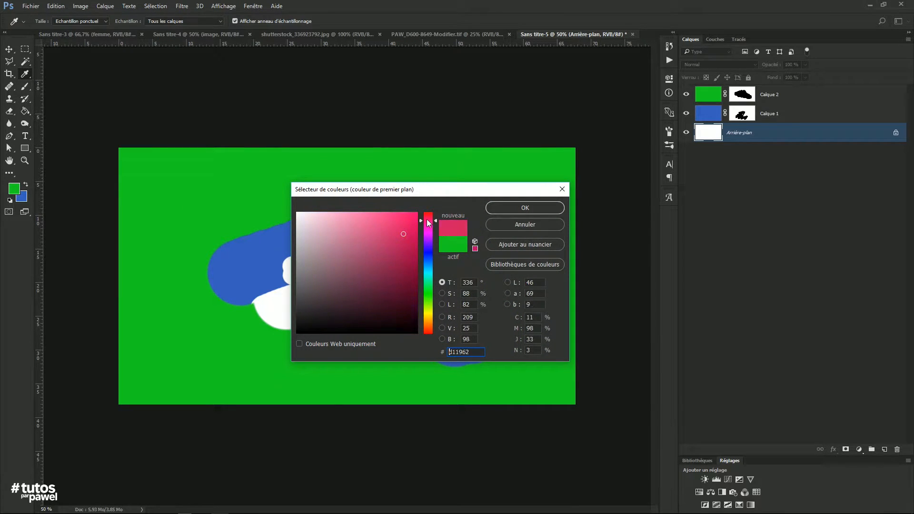
pyautogui.click(521, 206)
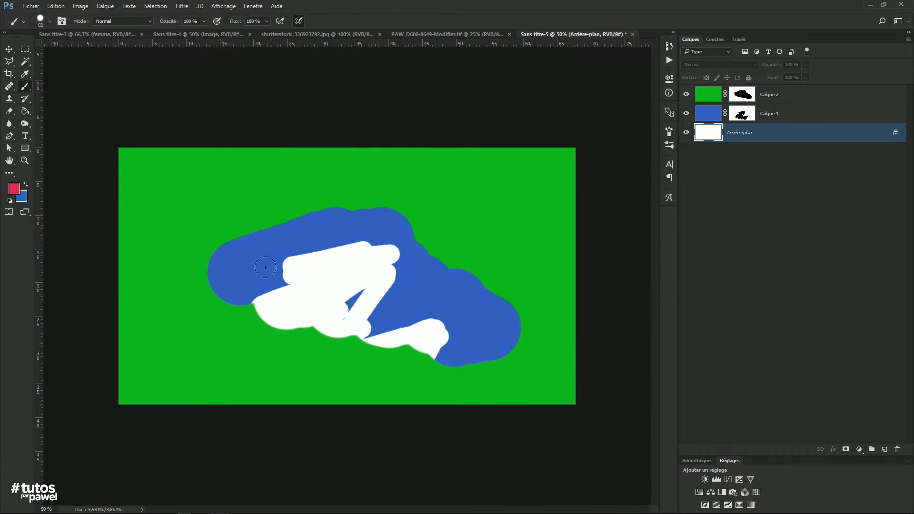
pyautogui.click(23, 112)
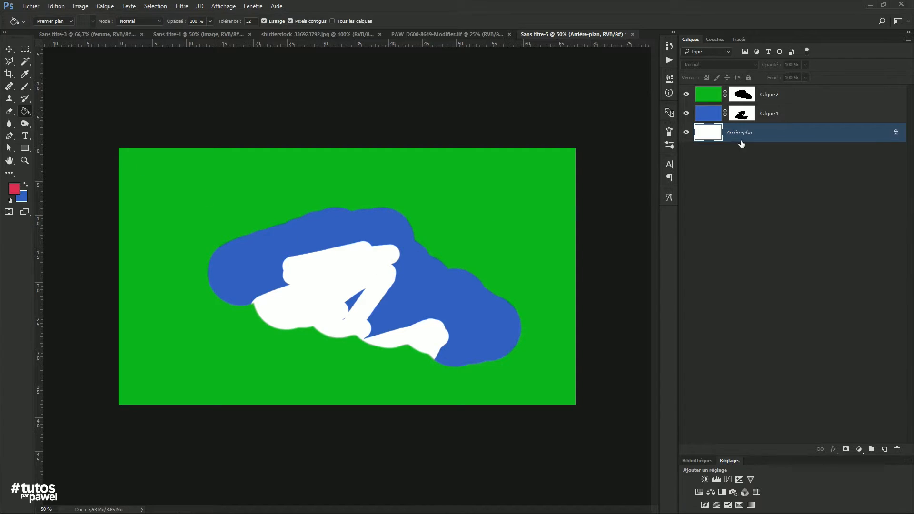
pyautogui.click(370, 286)
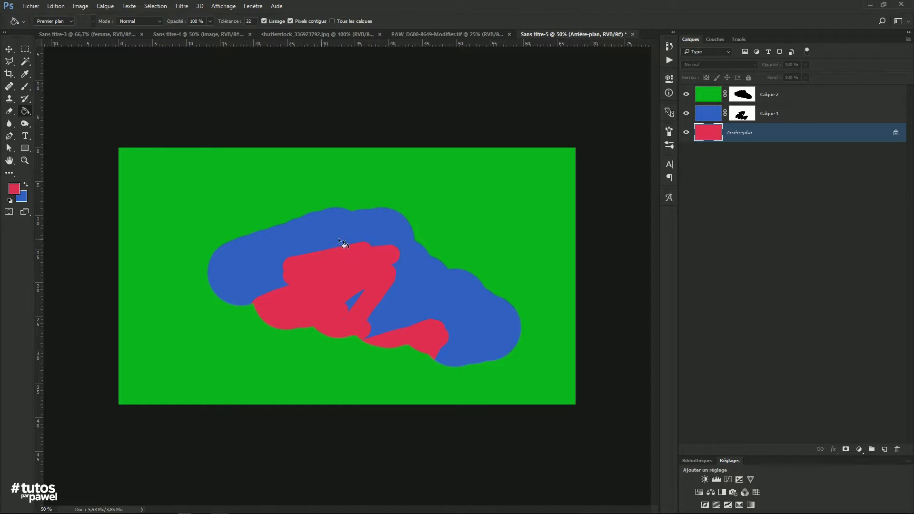
# Paint white brush strokes across the black area of the green layer's mask to bring back parts of the green
pyautogui.press('v')
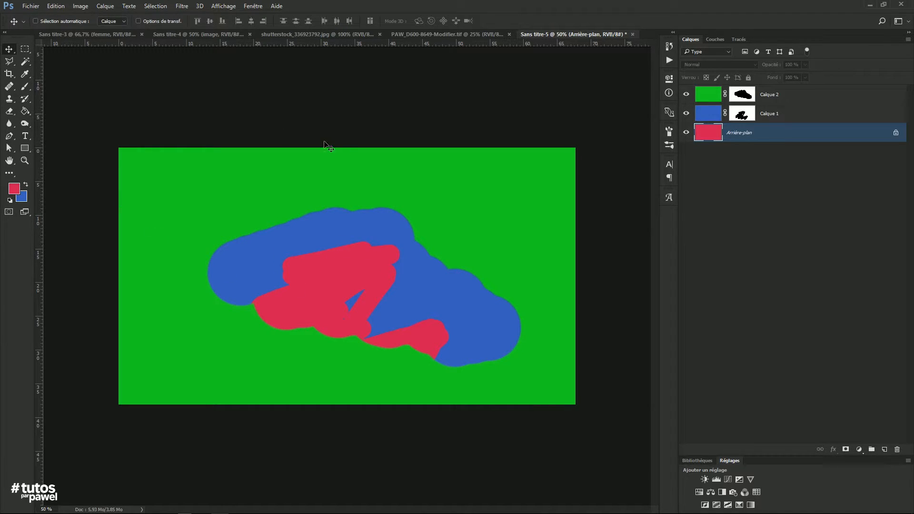
pyautogui.click(743, 116)
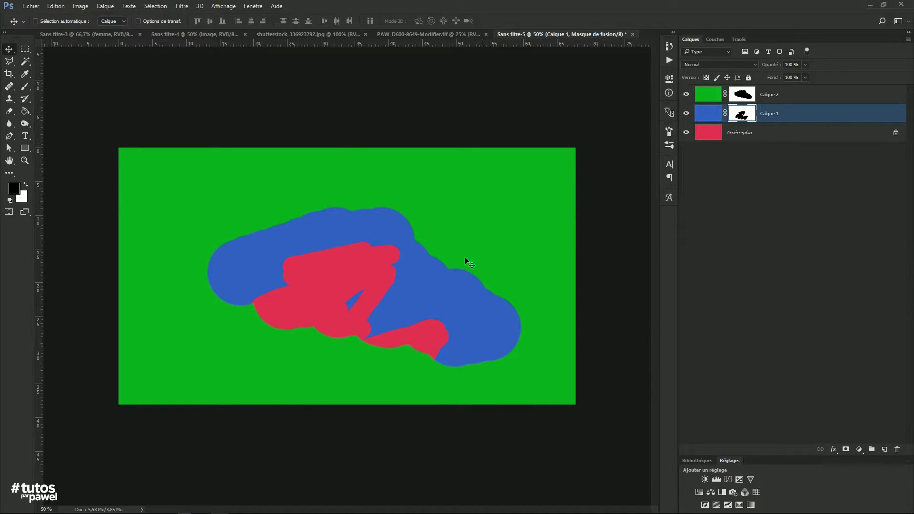
pyautogui.click(729, 101)
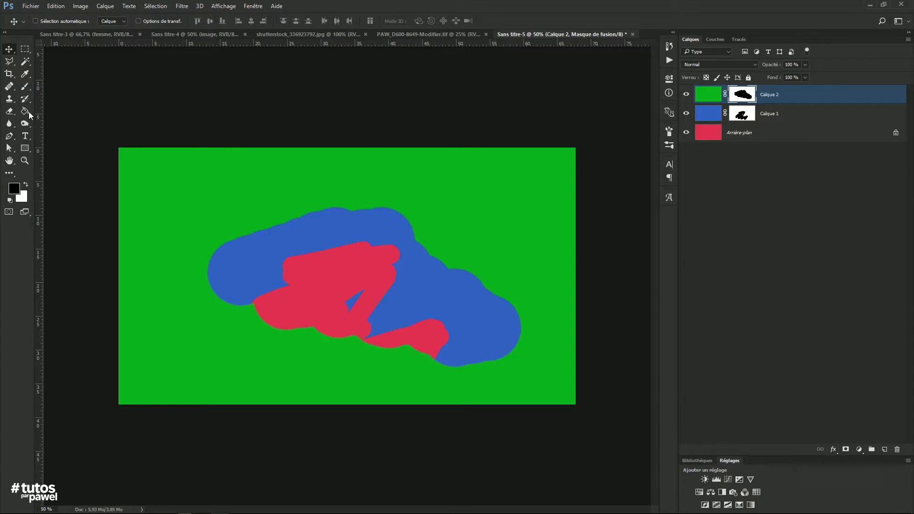
pyautogui.click(24, 87)
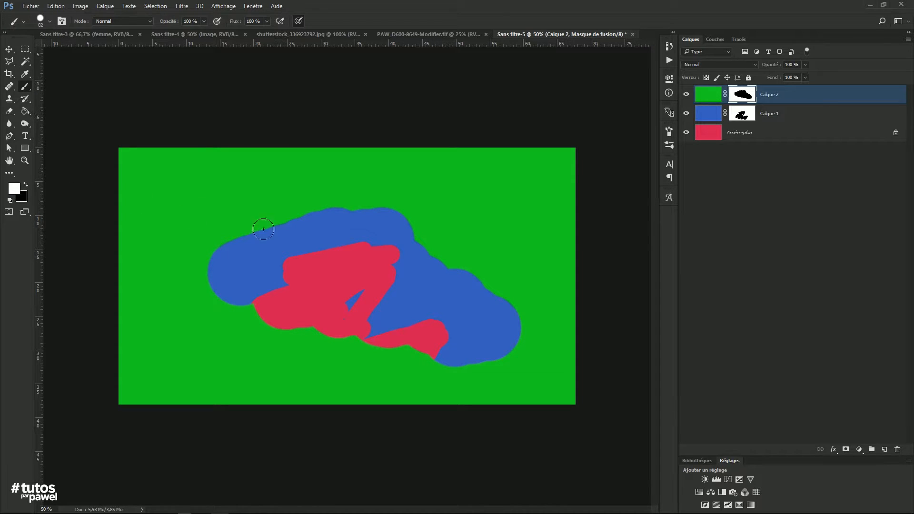
pyautogui.moveTo(183, 266)
pyautogui.mouseDown()
pyautogui.moveTo(326, 230)
pyautogui.moveTo(252, 269)
pyautogui.moveTo(252, 316)
pyautogui.moveTo(462, 269)
pyautogui.moveTo(333, 346)
pyautogui.moveTo(369, 363)
pyautogui.moveTo(543, 340)
pyautogui.mouseUp()
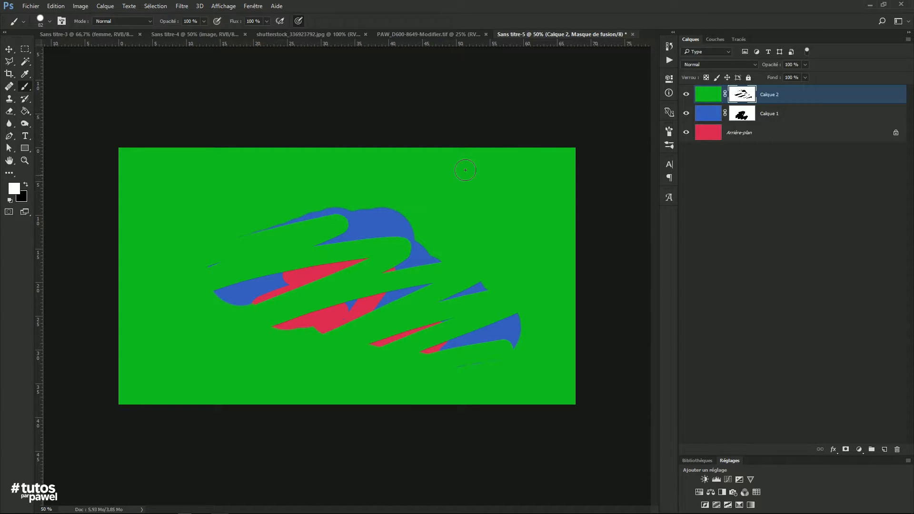
# Paint white over the black area of the blue layer's mask to cover the exposed red with blue again
pyautogui.click(740, 114)
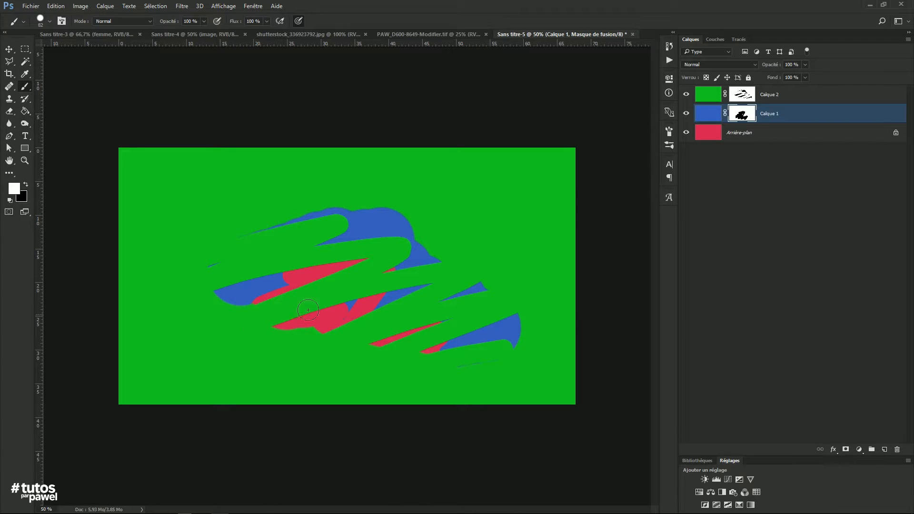
pyautogui.moveTo(179, 339); pyautogui.dragTo(172, 311)
pyautogui.moveTo(274, 333); pyautogui.dragTo(404, 307)
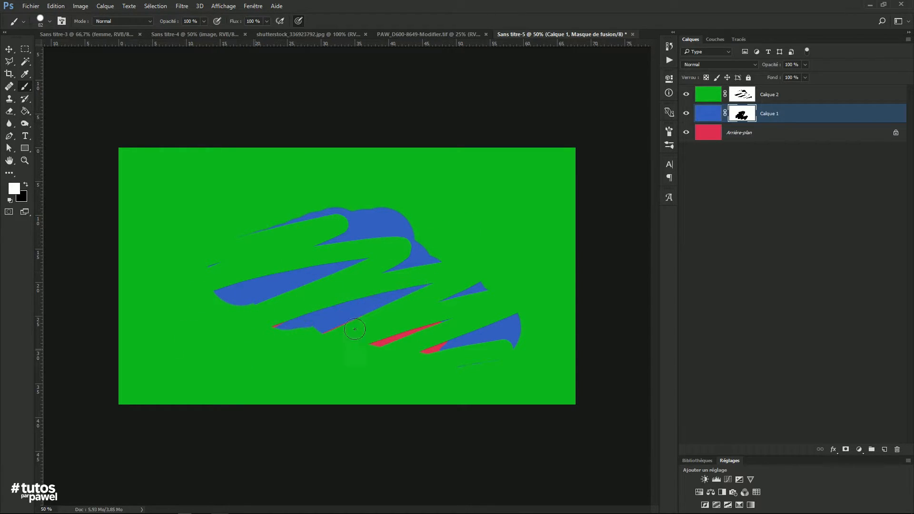
pyautogui.moveTo(341, 320)
pyautogui.mouseDown()
pyautogui.moveTo(315, 351)
pyautogui.moveTo(416, 380)
pyautogui.moveTo(320, 349)
pyautogui.mouseUp()
# Open the properties of the green layer's mask, lower its density to 0 % and restore it to 100 %
pyautogui.click(740, 95)
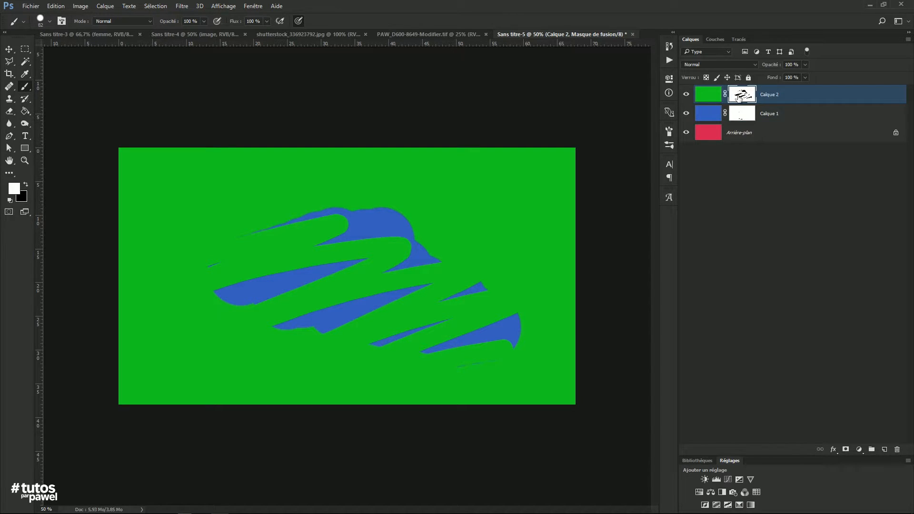
pyautogui.click(249, 7)
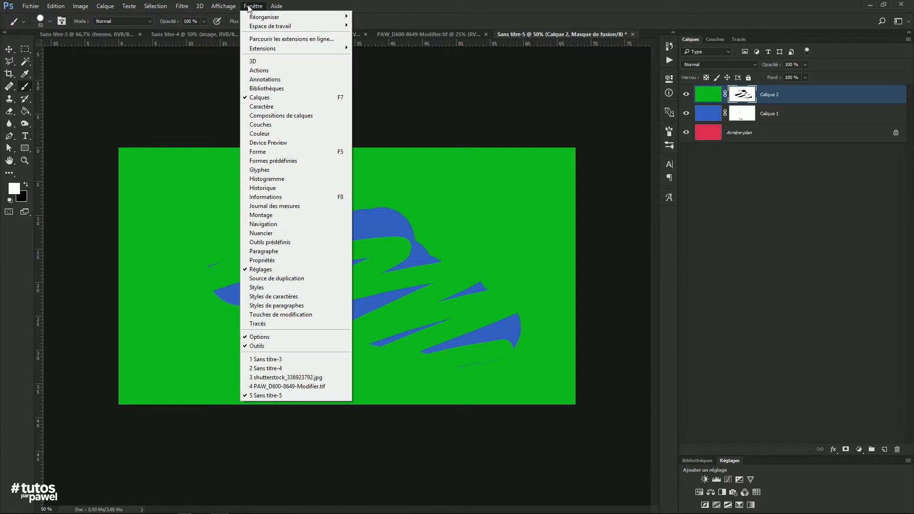
pyautogui.click(260, 261)
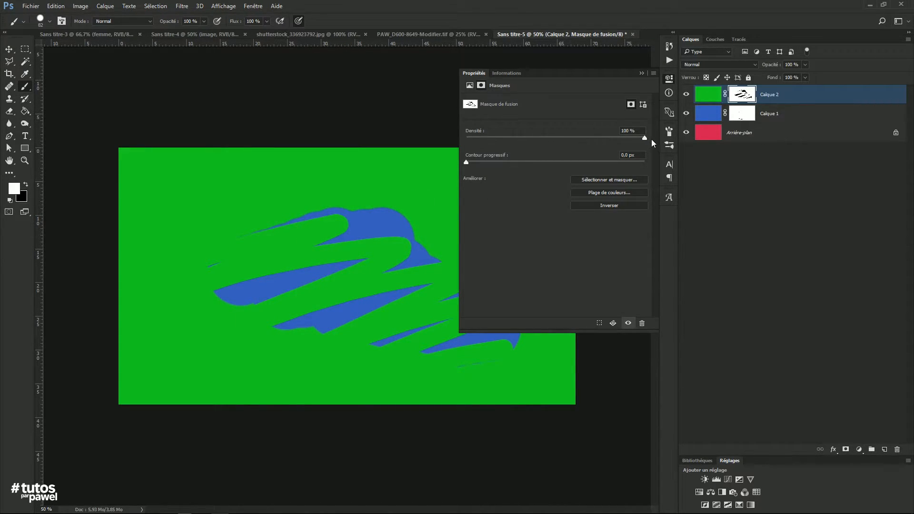
pyautogui.moveTo(551, 138); pyautogui.dragTo(463, 137)
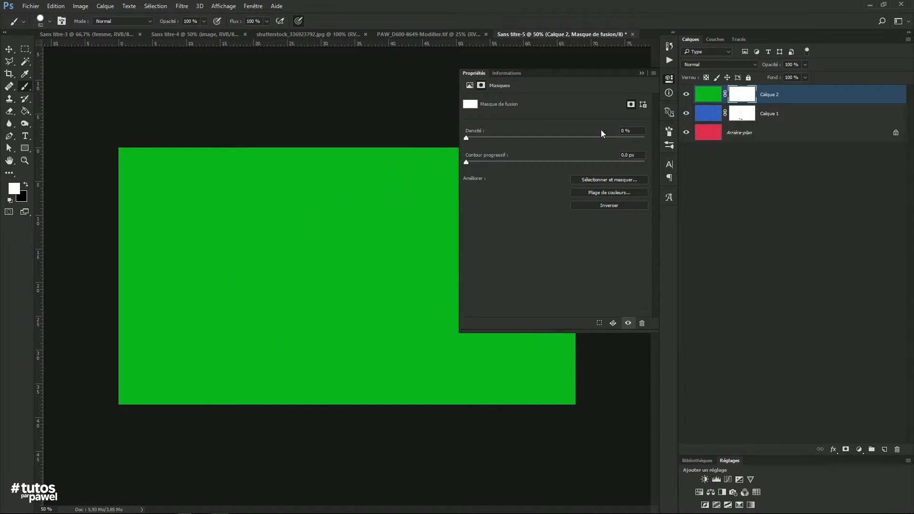
pyautogui.moveTo(467, 137); pyautogui.dragTo(644, 137)
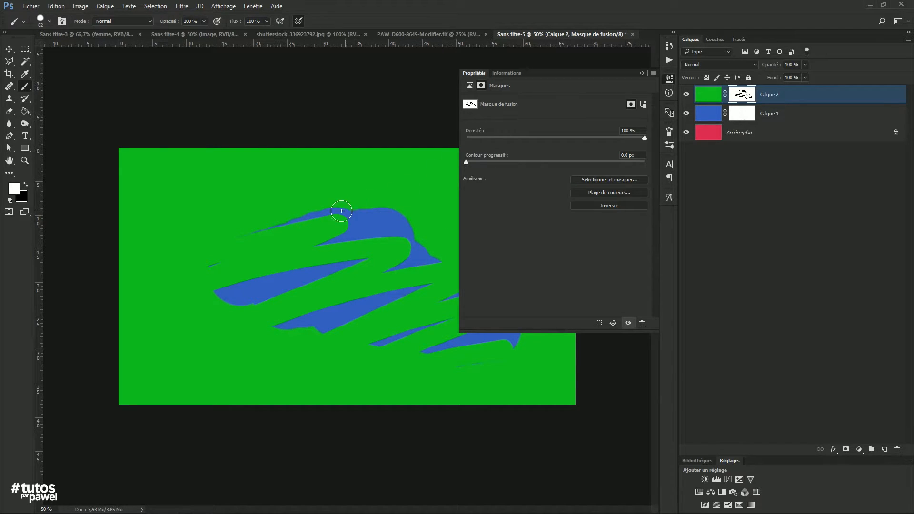
# Raise the feather of the green layer's mask to 35.6 px and return it to 0 px
pyautogui.moveTo(399, 212)
pyautogui.mouseDown()
pyautogui.moveTo(431, 225)
pyautogui.moveTo(404, 224)
pyautogui.mouseUp()
pyautogui.moveTo(466, 162); pyautogui.dragTo(553, 160)
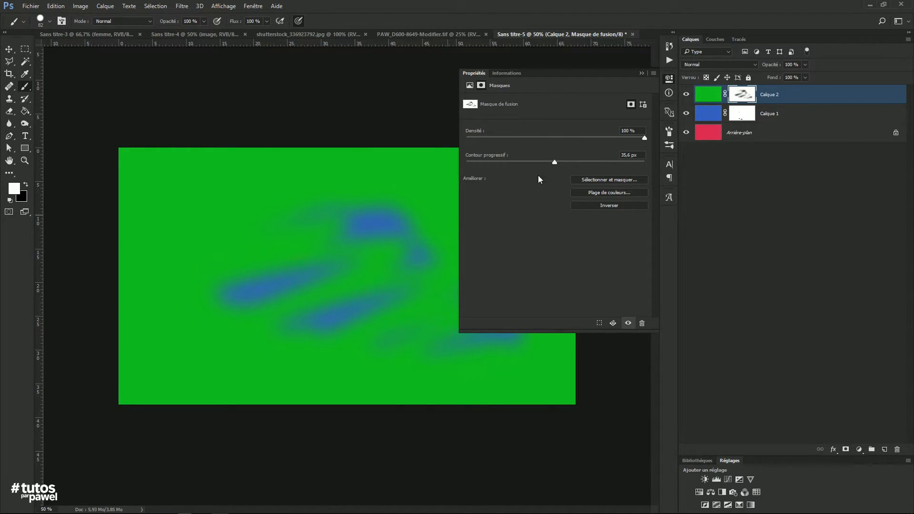
pyautogui.moveTo(555, 162); pyautogui.dragTo(464, 164)
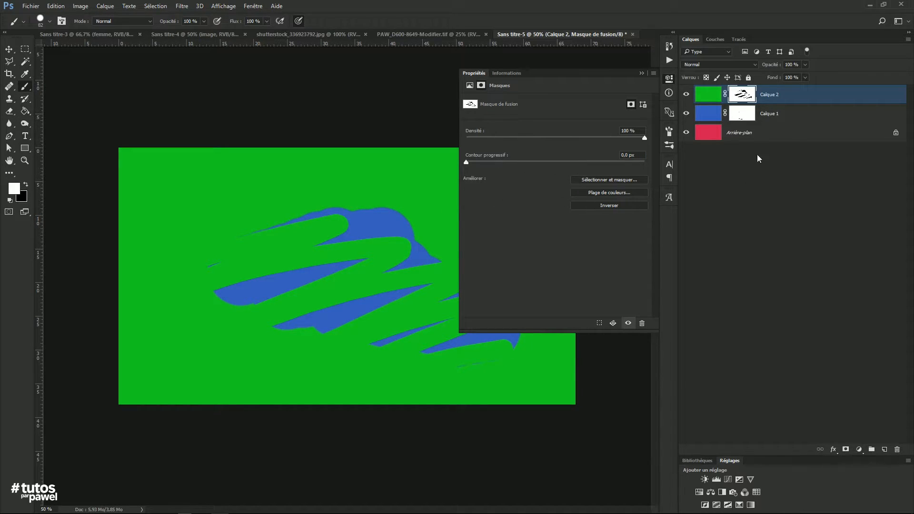
# Hide the green, blue and red layers one after another and make all three visible again
pyautogui.click(686, 94)
pyautogui.click(686, 113)
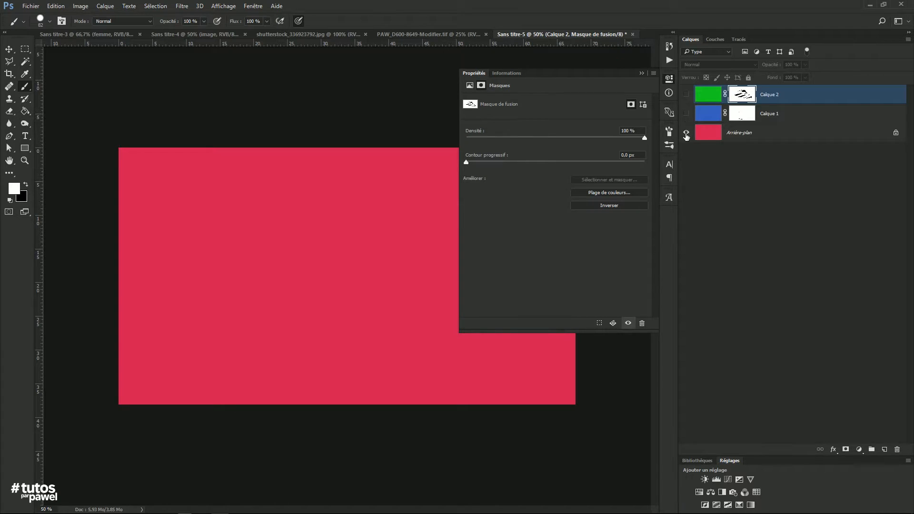
pyautogui.click(686, 133)
pyautogui.moveTo(686, 94); pyautogui.dragTo(686, 132)
# Collapse the mask properties and switch to the Sans titre-4 document with the teddy bear and picture frame
pyautogui.click(436, 34)
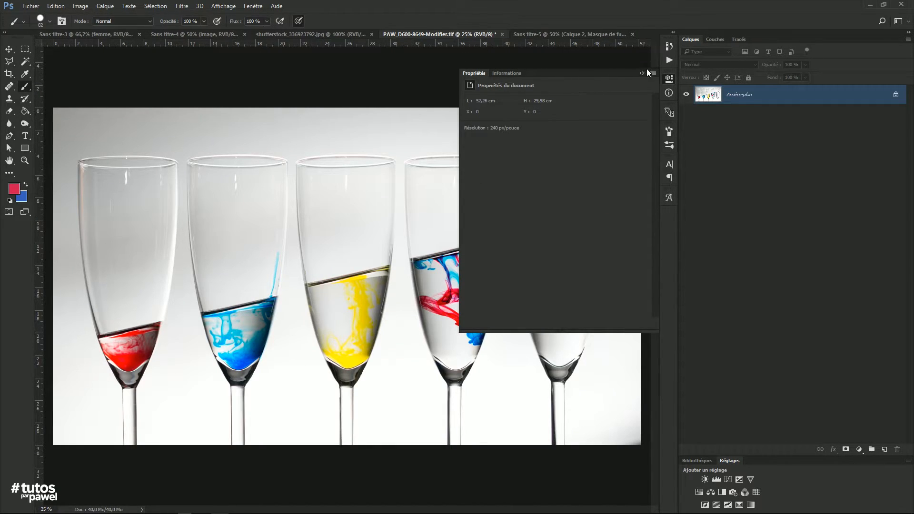
pyautogui.click(646, 72)
pyautogui.click(304, 34)
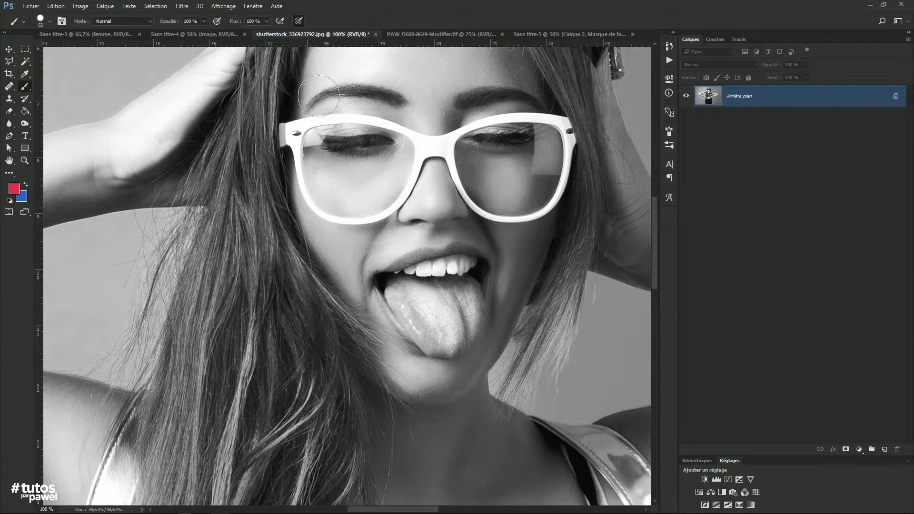
pyautogui.click(201, 35)
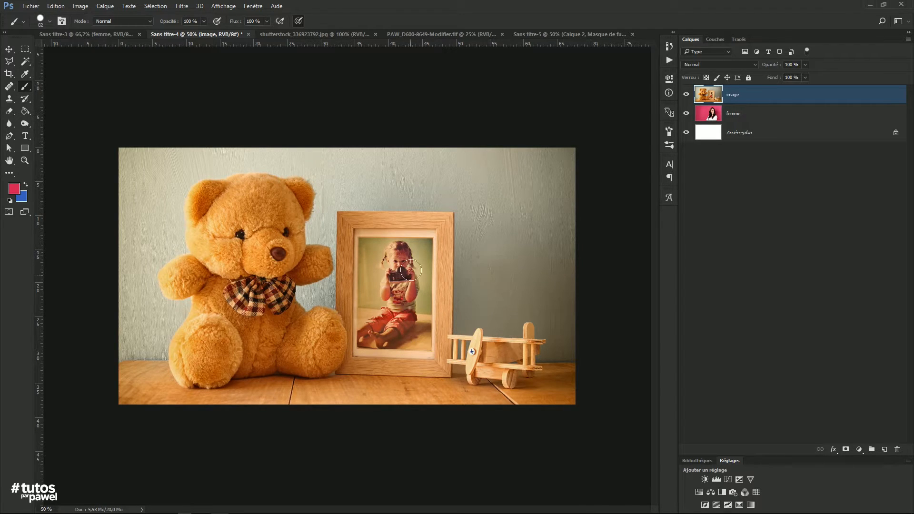
# Hide the image layer temporarily to view the femme layer beneath it, and show it again
pyautogui.click(693, 114)
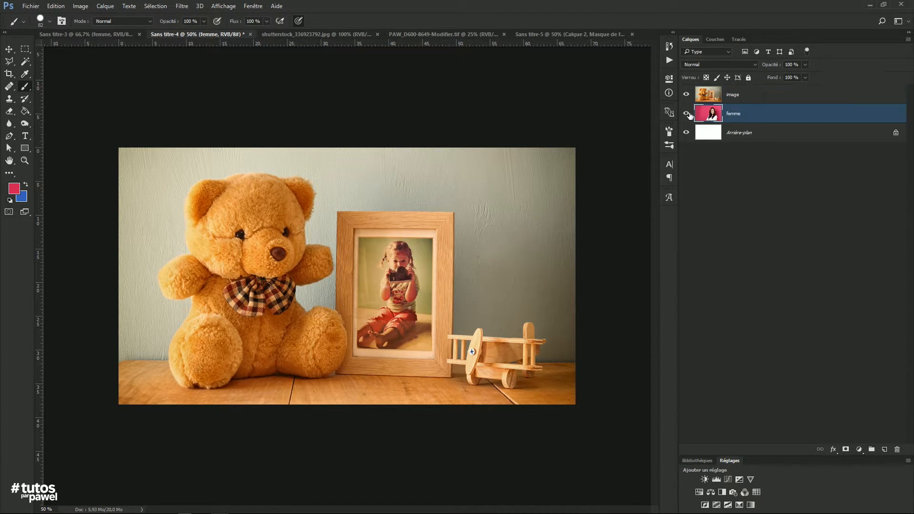
pyautogui.click(685, 96)
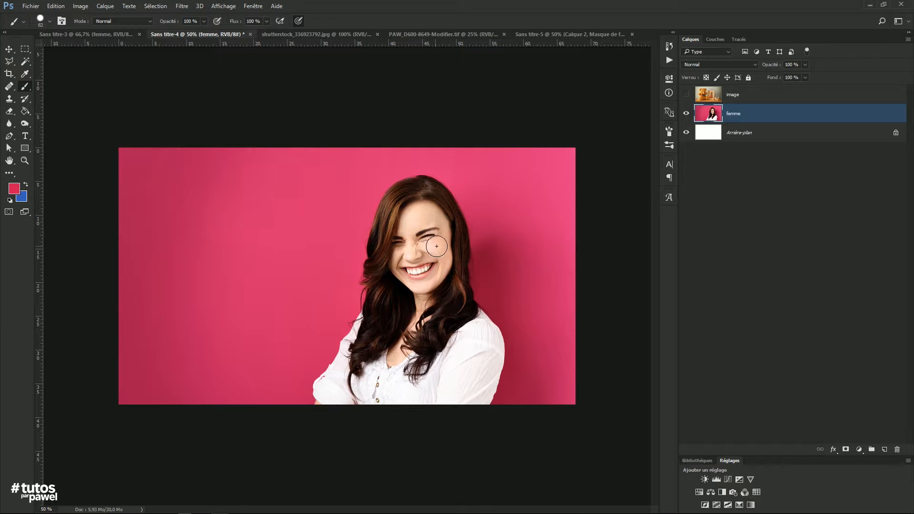
pyautogui.click(686, 95)
# Add a white layer mask to the image layer
pyautogui.click(706, 95)
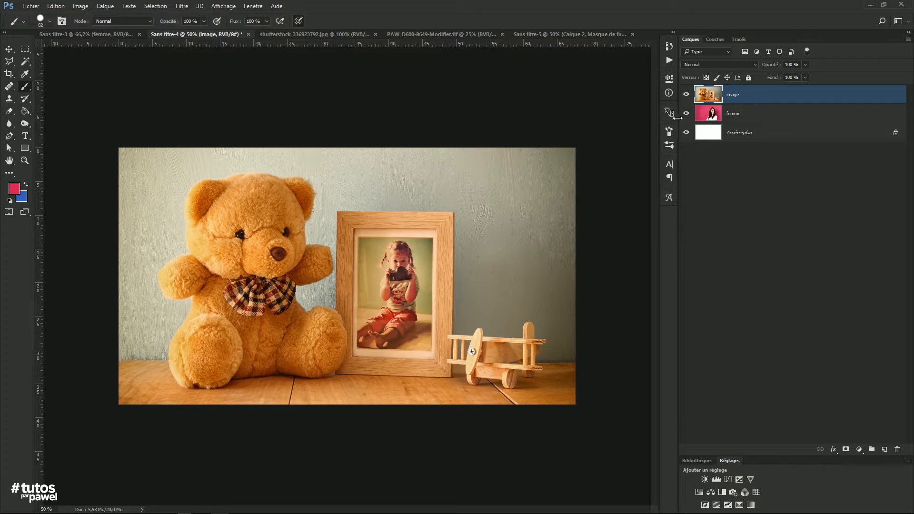
pyautogui.click(846, 450)
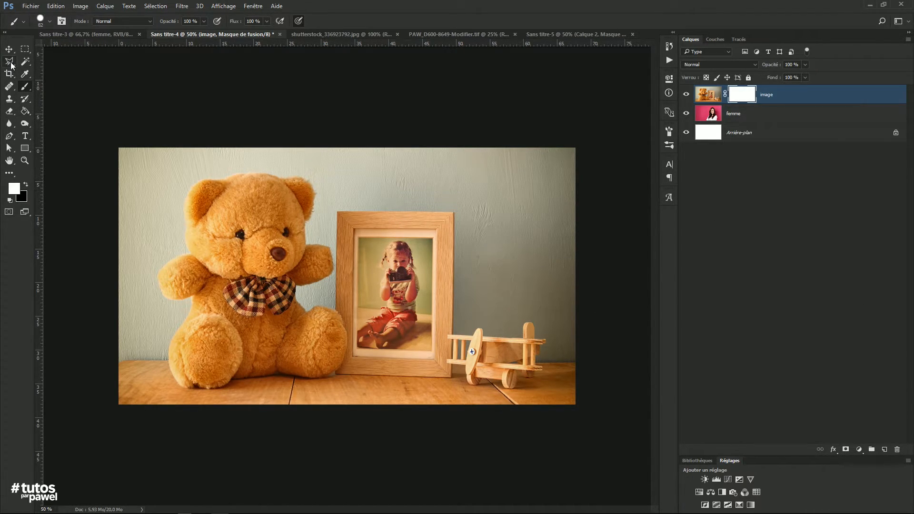
# Select the picture frame's inner opening by its four corners with the Polygonal Lasso
pyautogui.moveTo(12, 66); pyautogui.dragTo(43, 72)
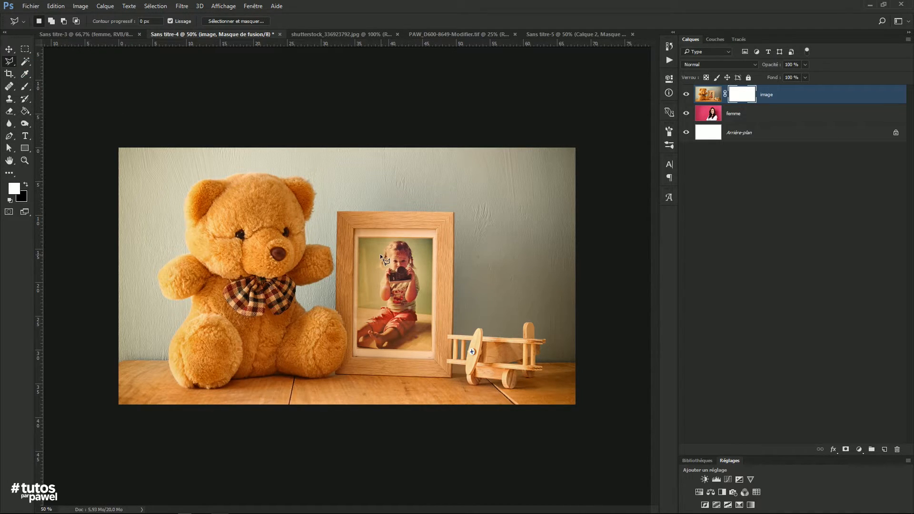
pyautogui.scroll(3, 380, 253)
pyautogui.click(277, 155)
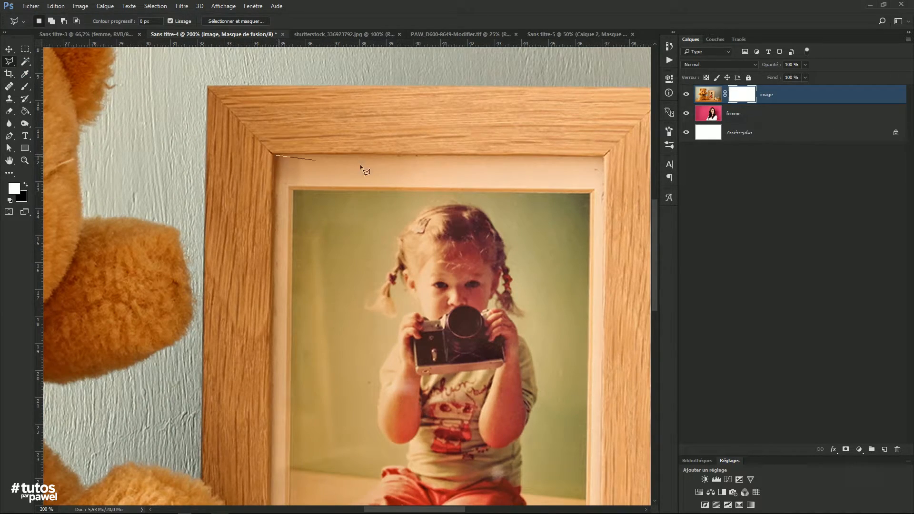
pyautogui.click(602, 156)
pyautogui.moveTo(579, 317); pyautogui.dragTo(543, 145)
pyautogui.moveTo(545, 378)
pyautogui.mouseDown()
pyautogui.moveTo(526, 340)
pyautogui.moveTo(521, 254)
pyautogui.mouseUp()
pyautogui.click(537, 372)
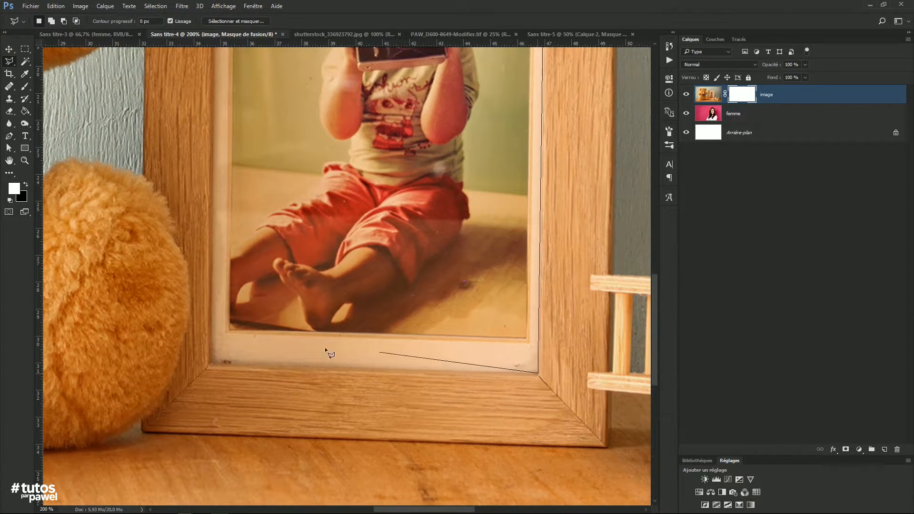
pyautogui.click(210, 361)
pyautogui.moveTo(231, 206); pyautogui.dragTo(268, 392)
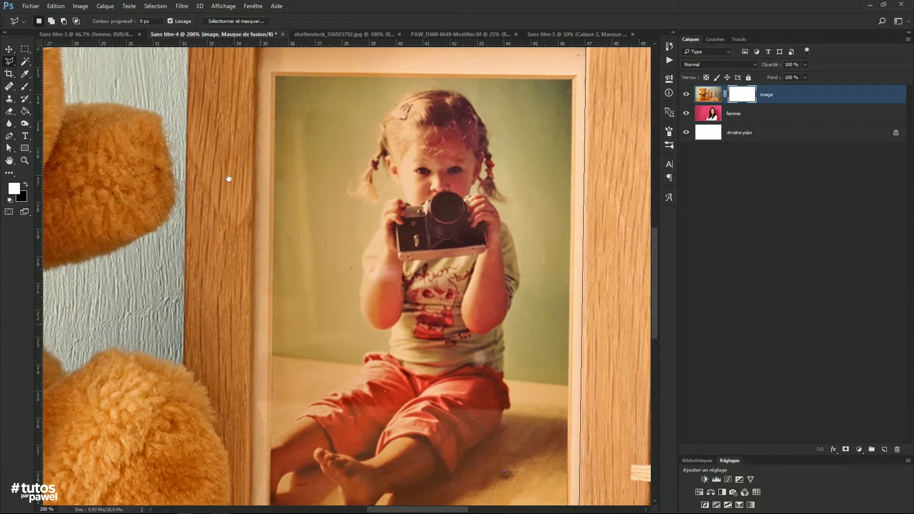
pyautogui.moveTo(241, 88); pyautogui.dragTo(259, 196)
pyautogui.click(275, 144)
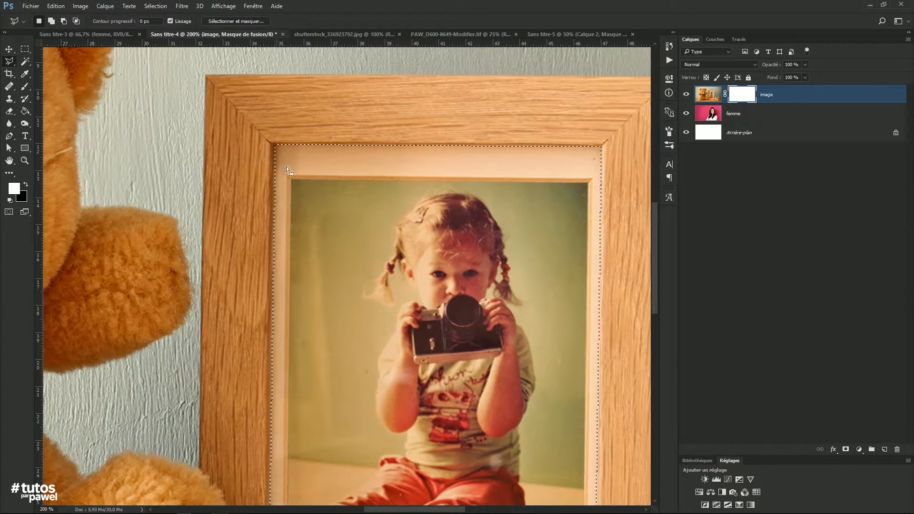
# Delete the image layer's white mask without applying it, keeping the frame selection active
pyautogui.keyDown('alt'); pyautogui.click(426, 254); pyautogui.keyUp('alt')
pyautogui.keyDown('alt'); pyautogui.click(427, 254); pyautogui.keyUp('alt')
pyautogui.moveTo(468, 302); pyautogui.dragTo(448, 260)
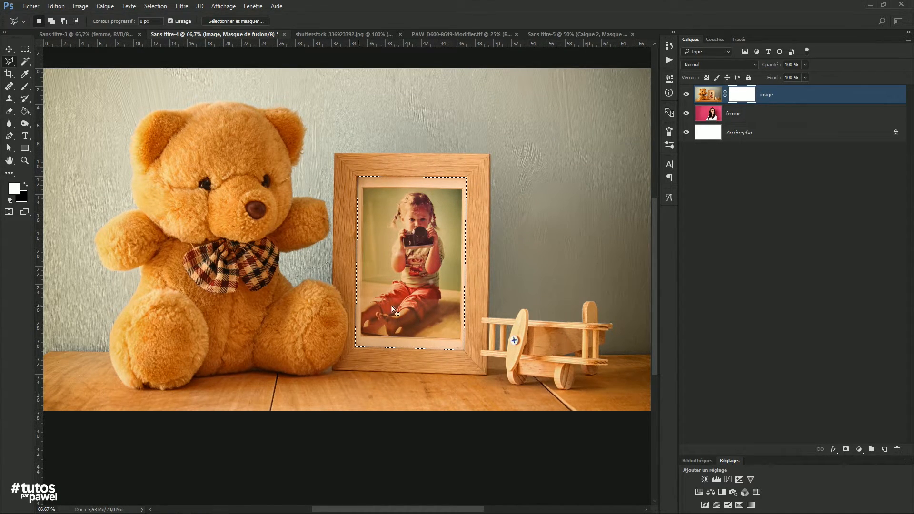
pyautogui.moveTo(739, 97); pyautogui.dragTo(897, 443)
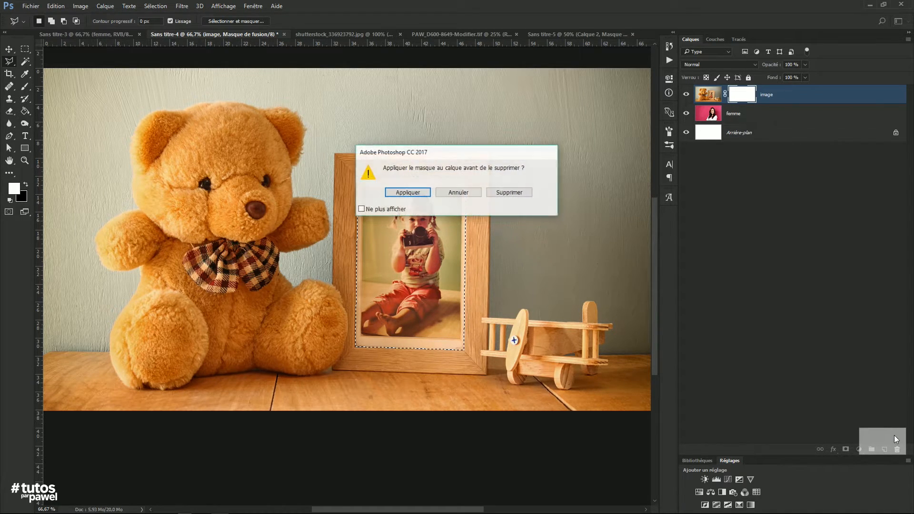
pyautogui.click(508, 193)
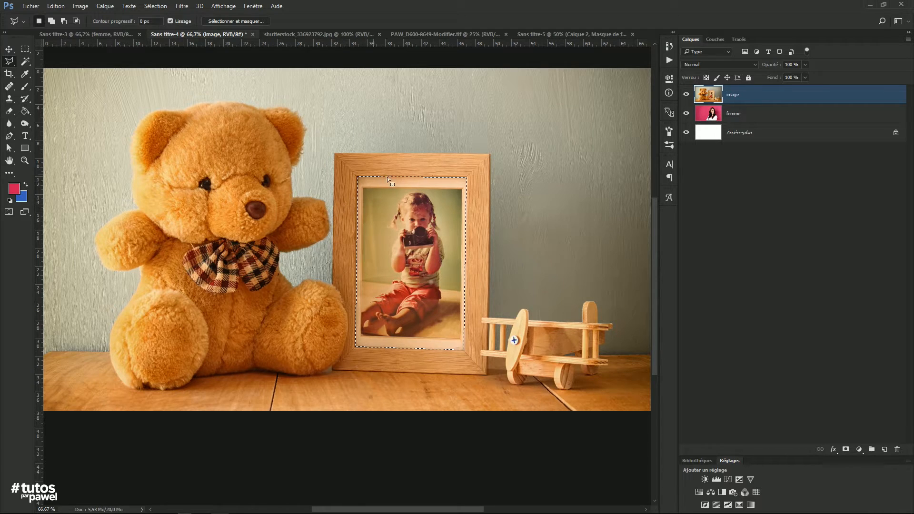
# Create a layer mask on the image layer from the frame selection and invert it to reveal the femme layer inside the frame
pyautogui.click(846, 449)
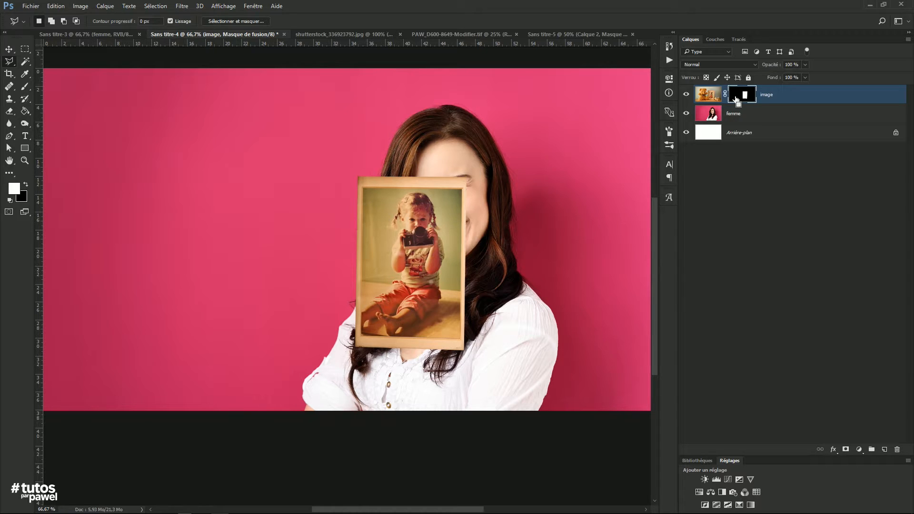
pyautogui.hotkey('ctrl', 'i')
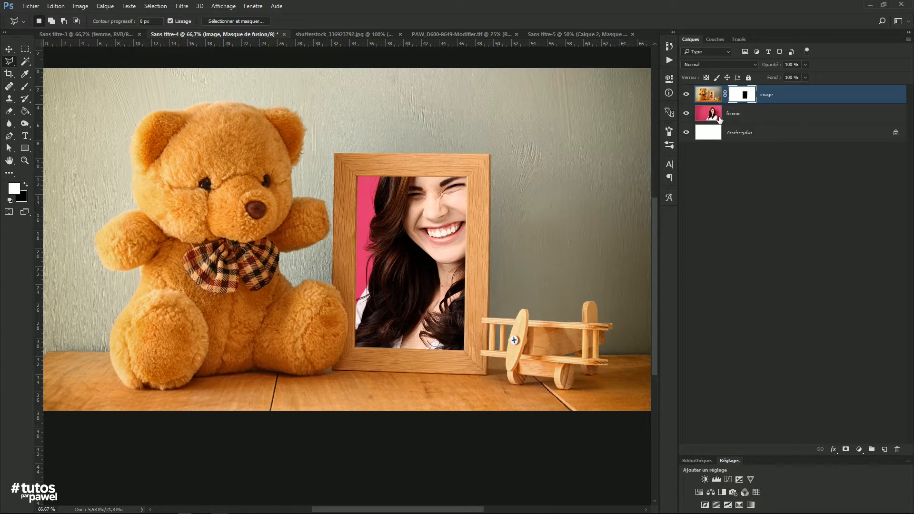
# Move the femme layer so the woman's face sits inside the picture frame's opening
pyautogui.click(717, 120)
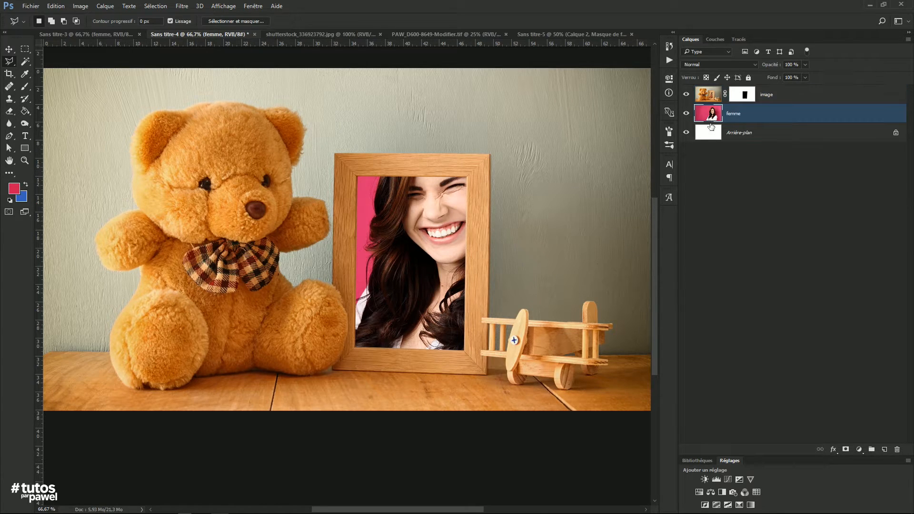
pyautogui.click(8, 49)
pyautogui.moveTo(458, 202); pyautogui.dragTo(425, 229)
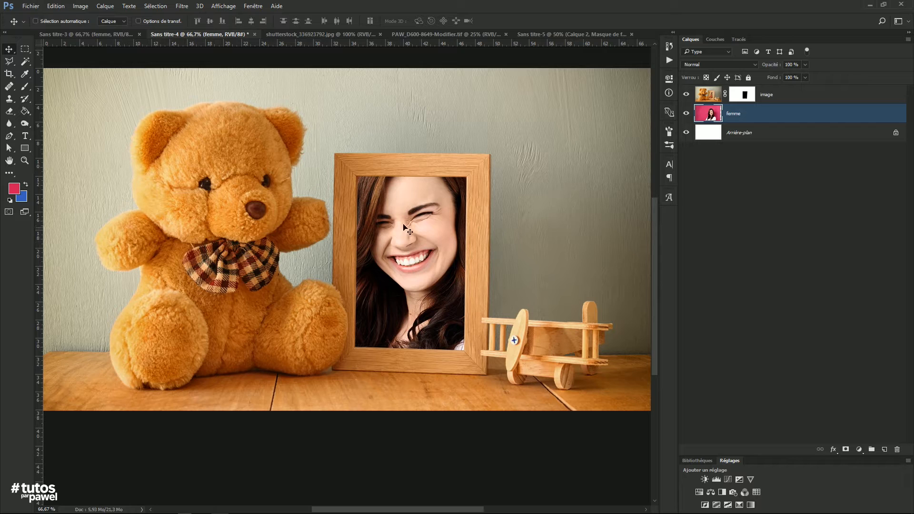
# Scale the femme layer down to about 59% and position it so the woman's head and shoulders fit within the frame
pyautogui.hotkey('ctrl', 't')
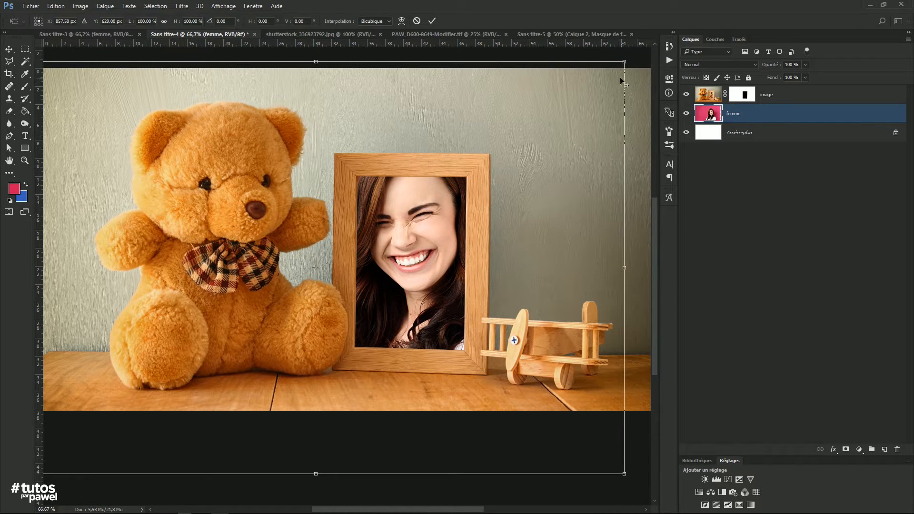
pyautogui.moveTo(625, 62); pyautogui.dragTo(499, 146)
pyautogui.moveTo(372, 234); pyautogui.dragTo(414, 234)
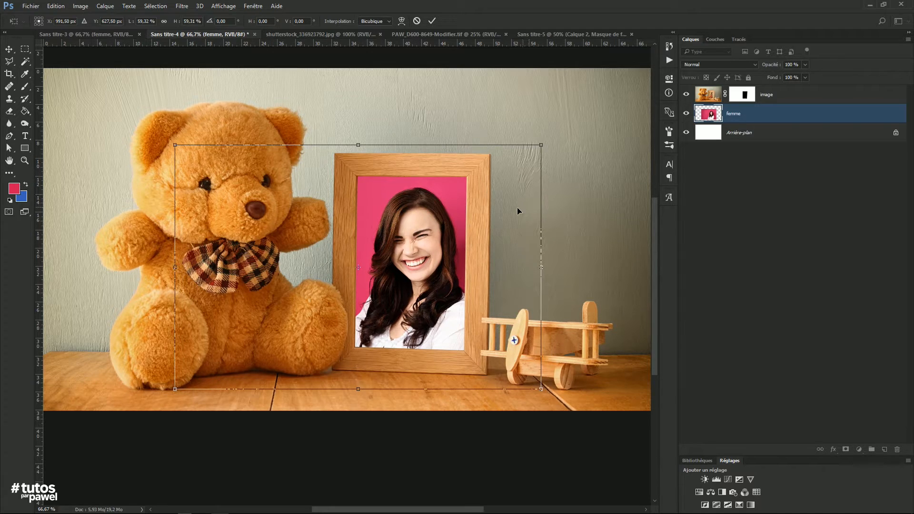
pyautogui.moveTo(540, 144)
pyautogui.mouseDown()
pyautogui.moveTo(627, 105)
pyautogui.moveTo(500, 163)
pyautogui.moveTo(573, 122)
pyautogui.moveTo(528, 146)
pyautogui.moveTo(538, 144)
pyautogui.mouseUp()
pyautogui.moveTo(428, 227); pyautogui.dragTo(326, 277)
pyautogui.moveTo(435, 243); pyautogui.dragTo(426, 257)
pyautogui.press('Return')
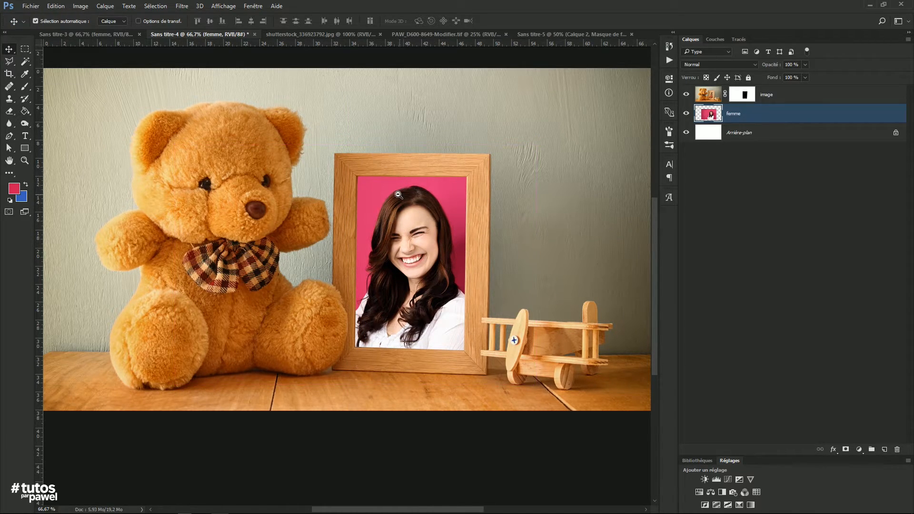
# Display the image layer's mask on its own in black and white, and return to the normal composite view
pyautogui.hotkey('ctrl', '-')
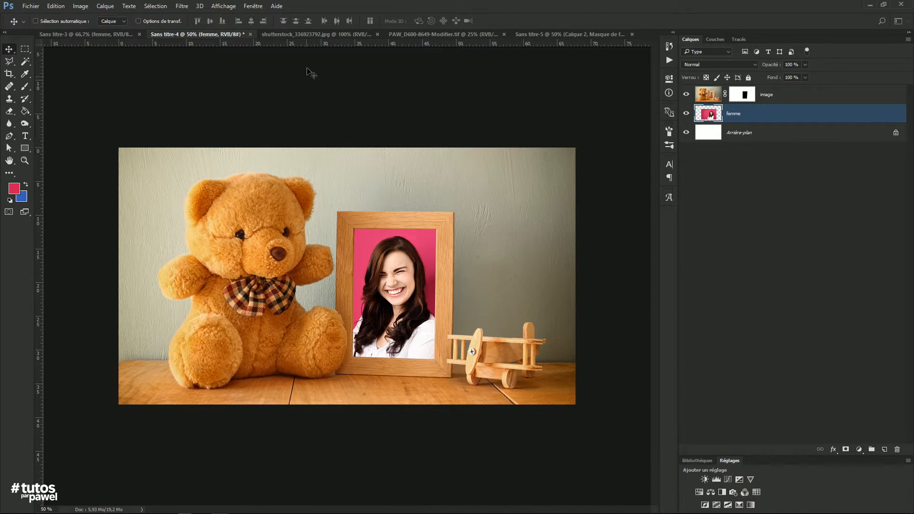
pyautogui.click(735, 99)
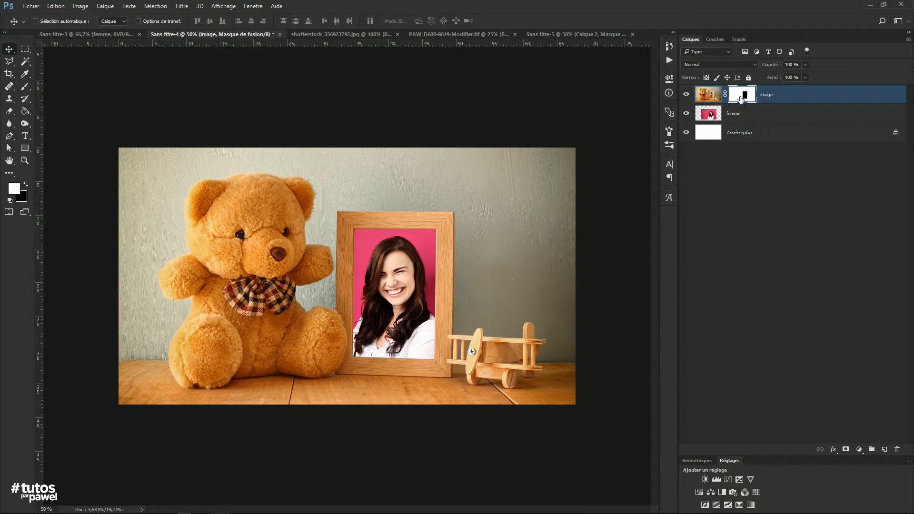
pyautogui.keyDown('alt'); pyautogui.click(738, 95); pyautogui.keyUp('alt')
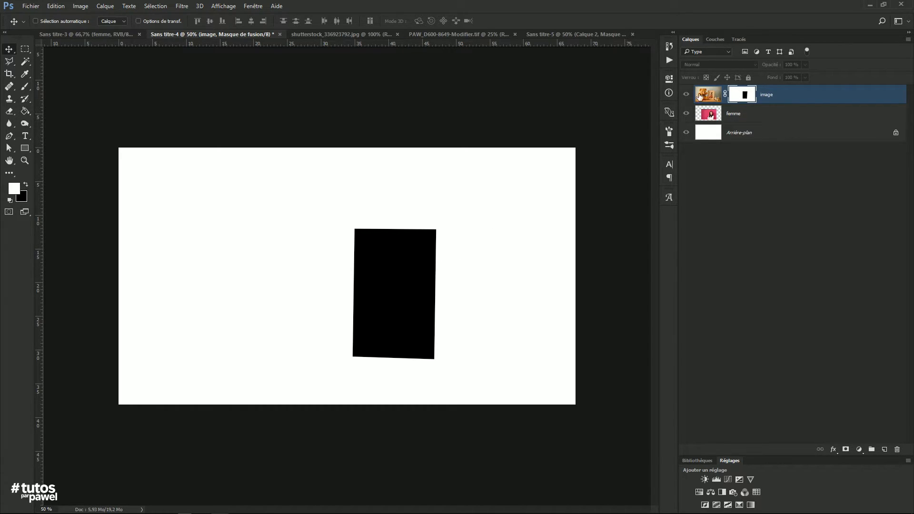
pyautogui.click(706, 95)
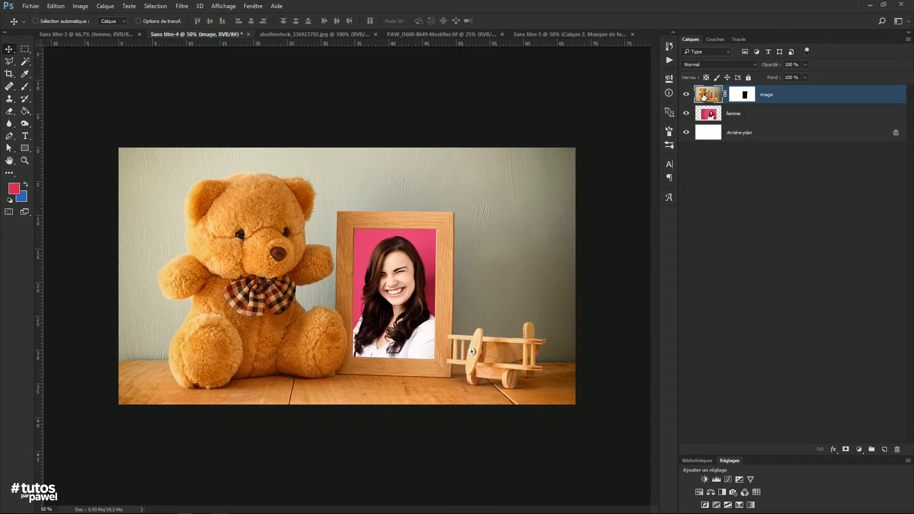
pyautogui.click(743, 96)
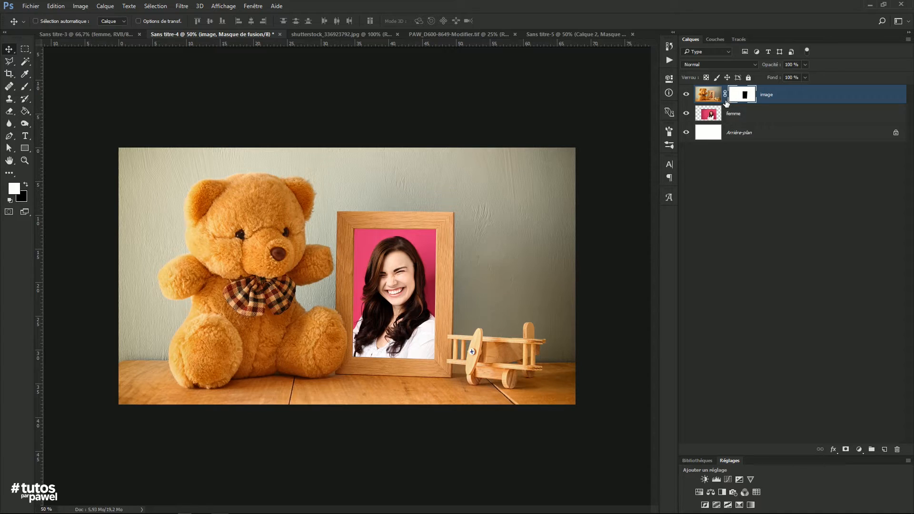
# In the Sans titre-3 document, select the monitor's white screen on the visuel layer with the Magic Wand
pyautogui.click(307, 35)
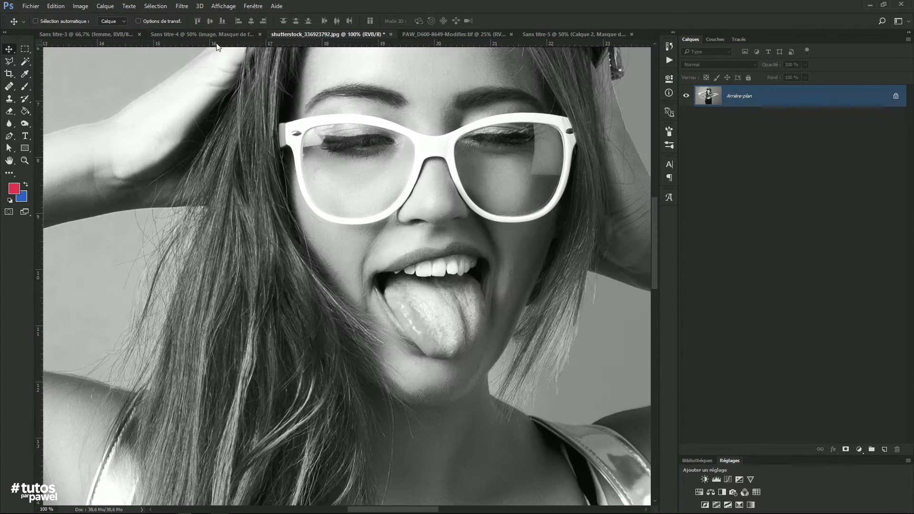
pyautogui.click(115, 34)
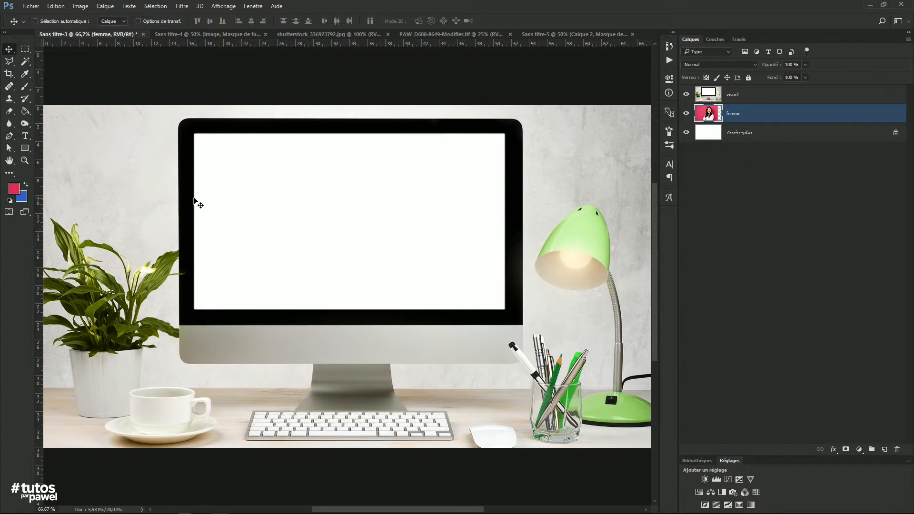
pyautogui.click(712, 98)
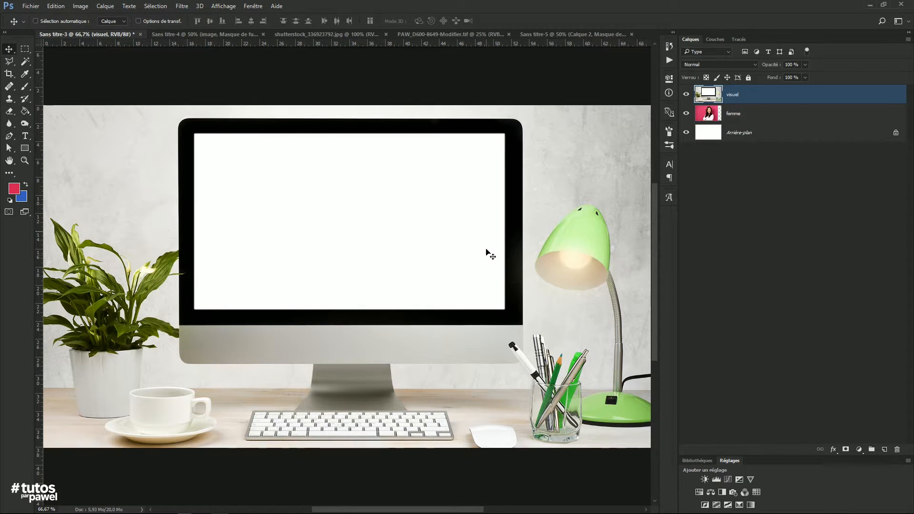
pyautogui.click(708, 117)
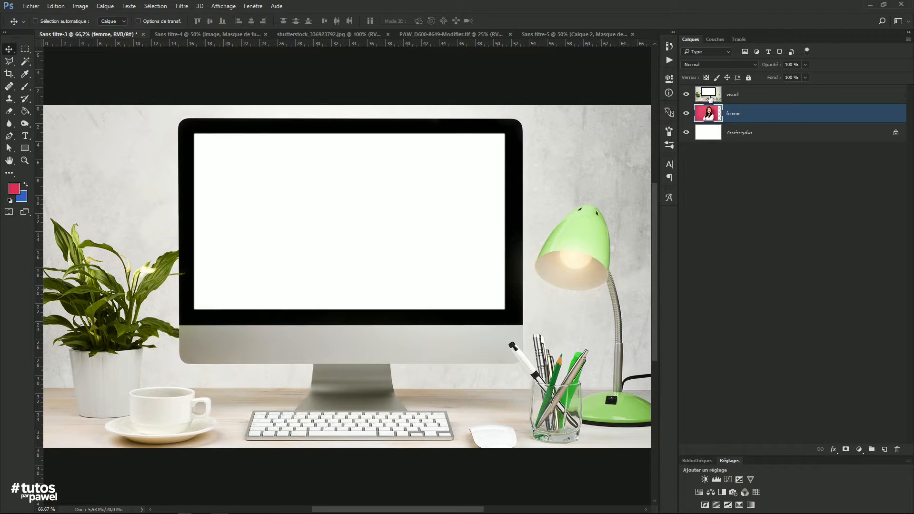
pyautogui.click(709, 96)
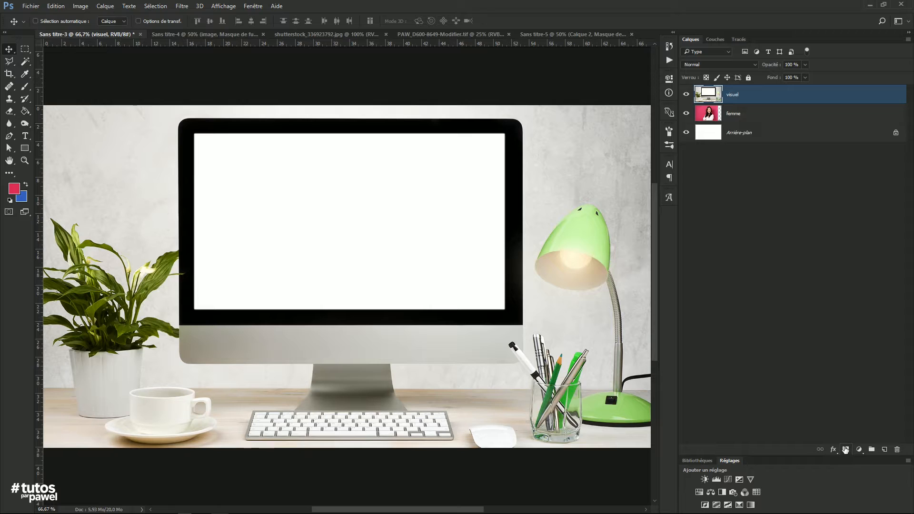
pyautogui.click(25, 62)
pyautogui.click(69, 71)
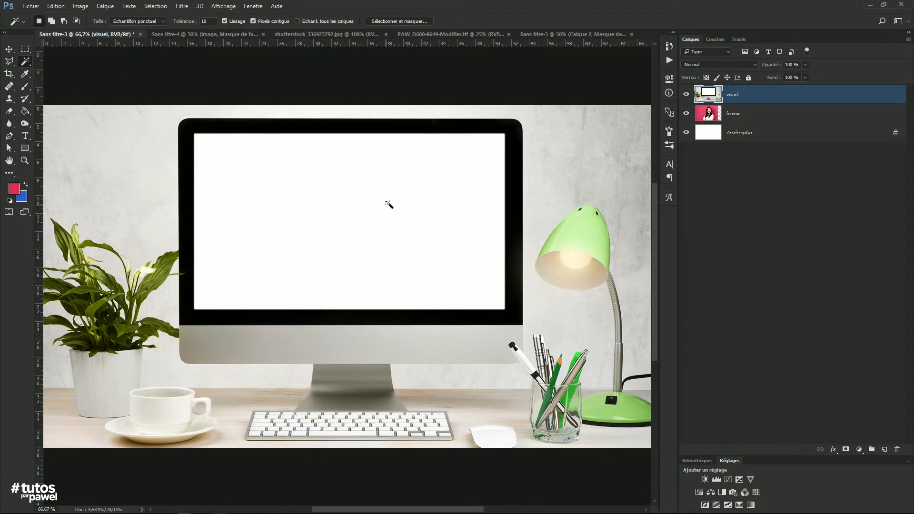
pyautogui.click(327, 202)
# Invert the screen selection and create a layer mask on the visuel layer from it
pyautogui.click(160, 5)
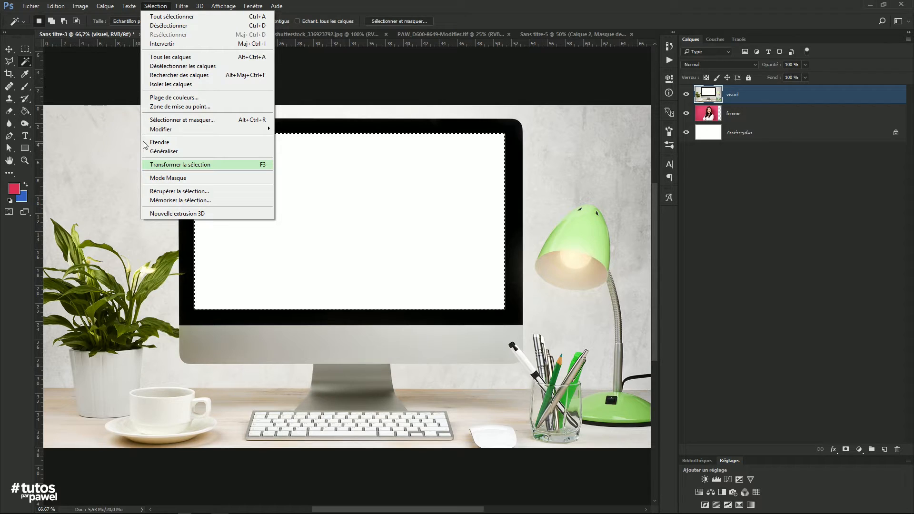
pyautogui.click(198, 45)
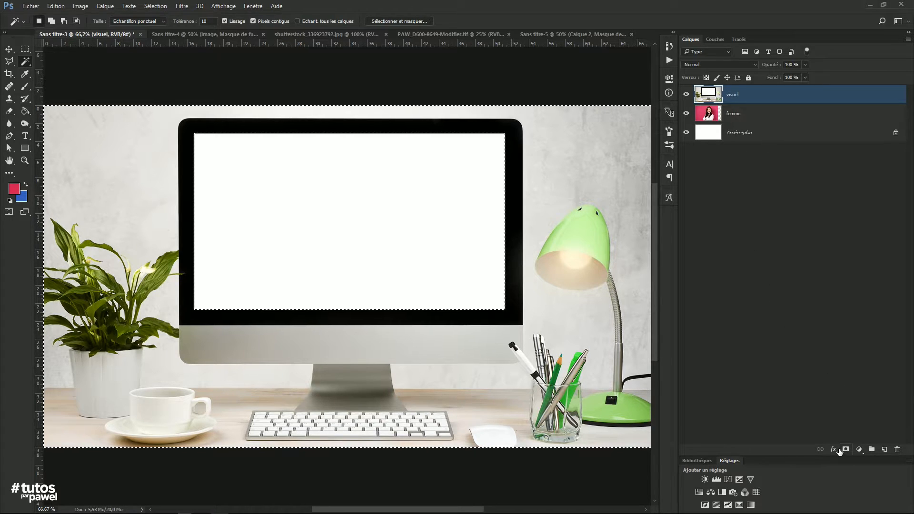
pyautogui.click(846, 449)
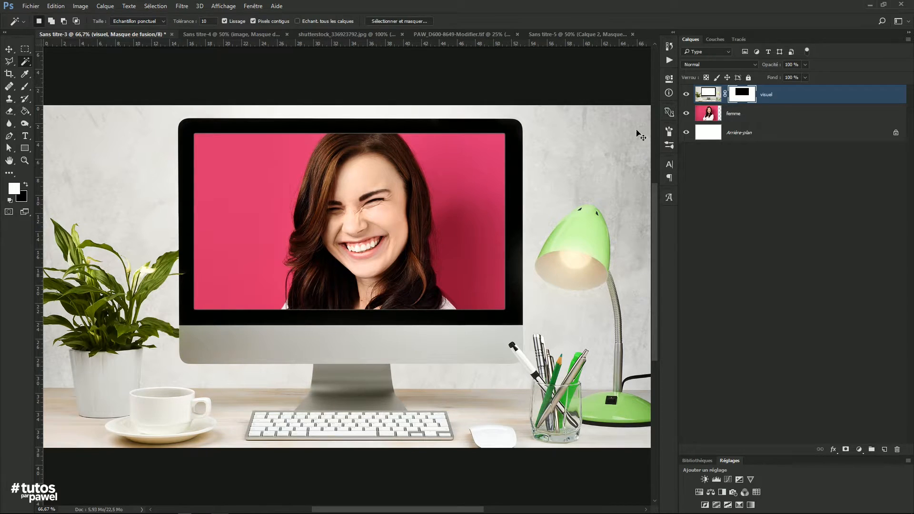
# Invert the visuel layer's mask back and forth to compare both versions, ending with the monitor shown around the woman
pyautogui.hotkey('ctrl', 'i')
pyautogui.hotkey('ctrl', 'i')
pyautogui.hotkey('ctrl', 'i')
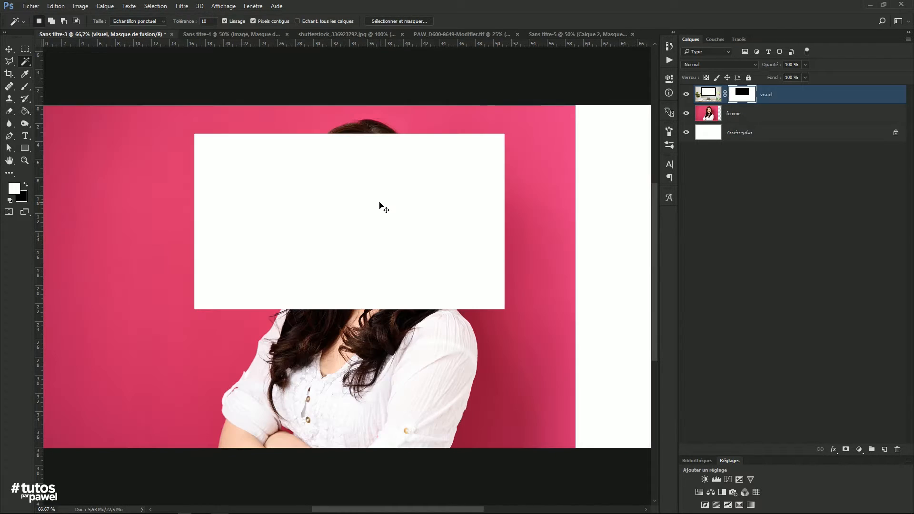
pyautogui.hotkey('ctrl', 'i')
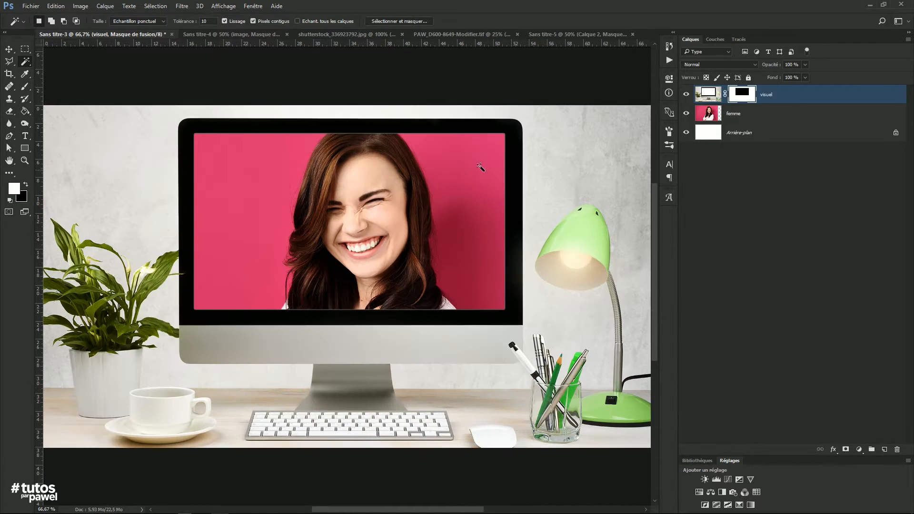
# Move the femme layer slightly to reposition the woman inside the monitor screen
pyautogui.click(708, 118)
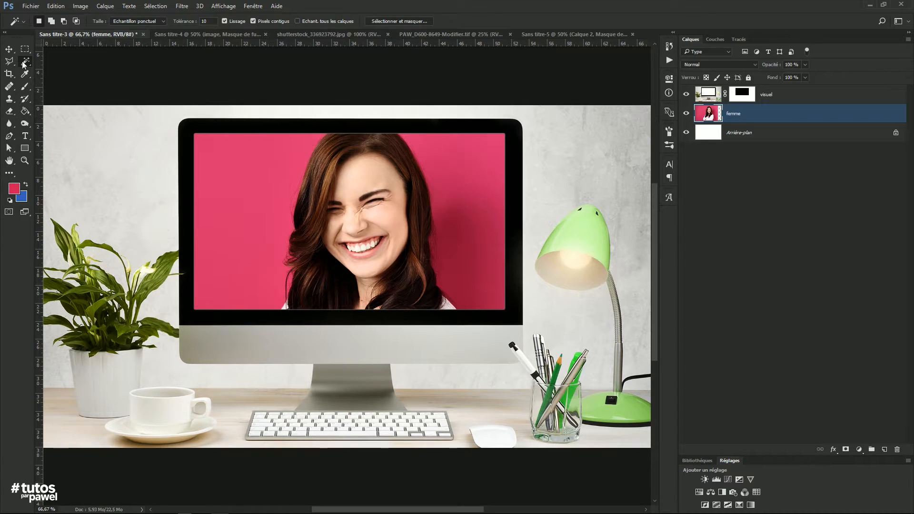
pyautogui.click(9, 49)
pyautogui.moveTo(346, 218); pyautogui.dragTo(355, 197)
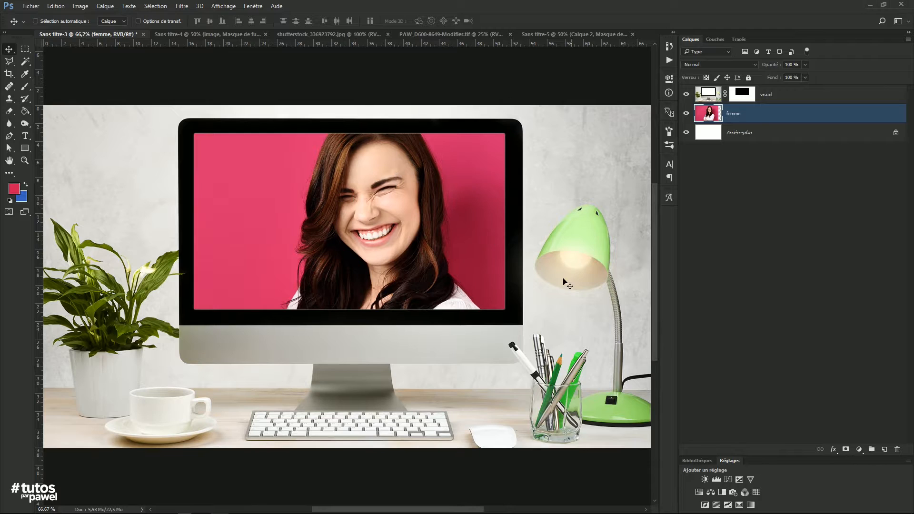
# In the PAW_D600-8649-Modifier.tif document, add a Teinte/Saturation adjustment layer with the hue set to +115
pyautogui.click(434, 38)
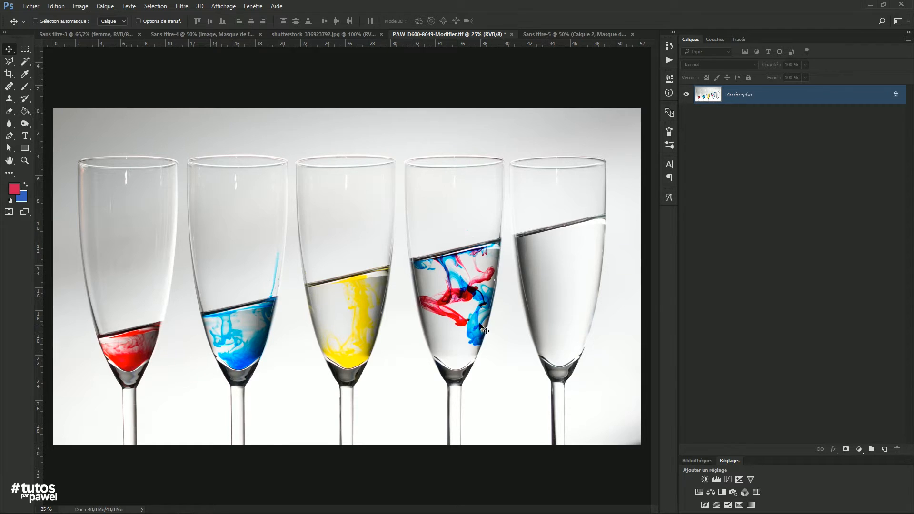
pyautogui.click(858, 449)
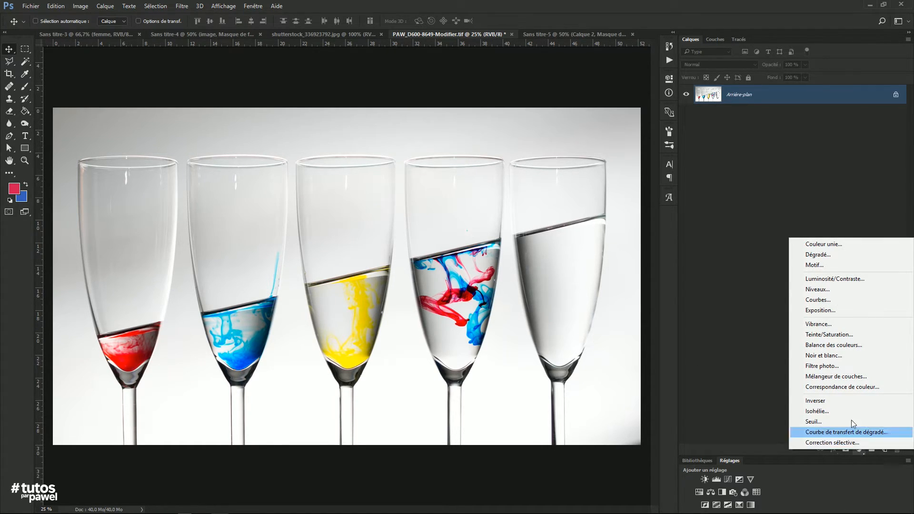
pyautogui.click(816, 335)
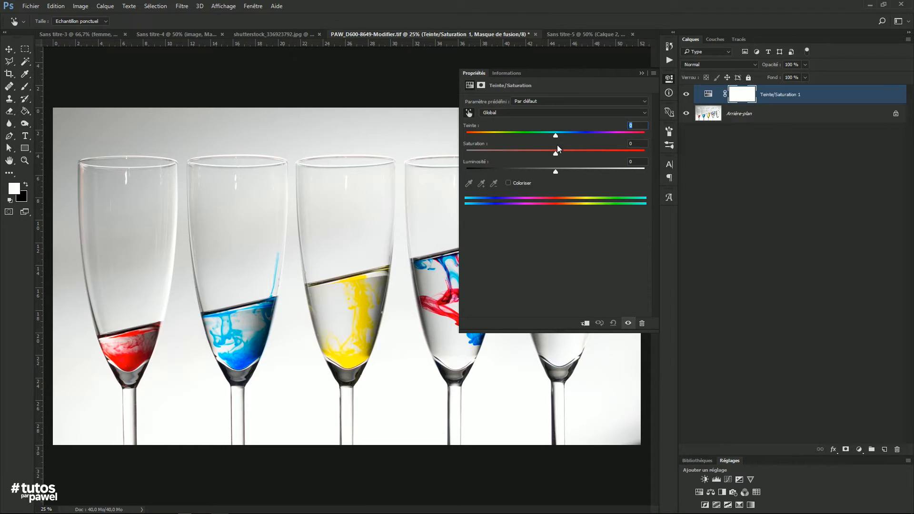
pyautogui.moveTo(557, 134); pyautogui.dragTo(623, 136)
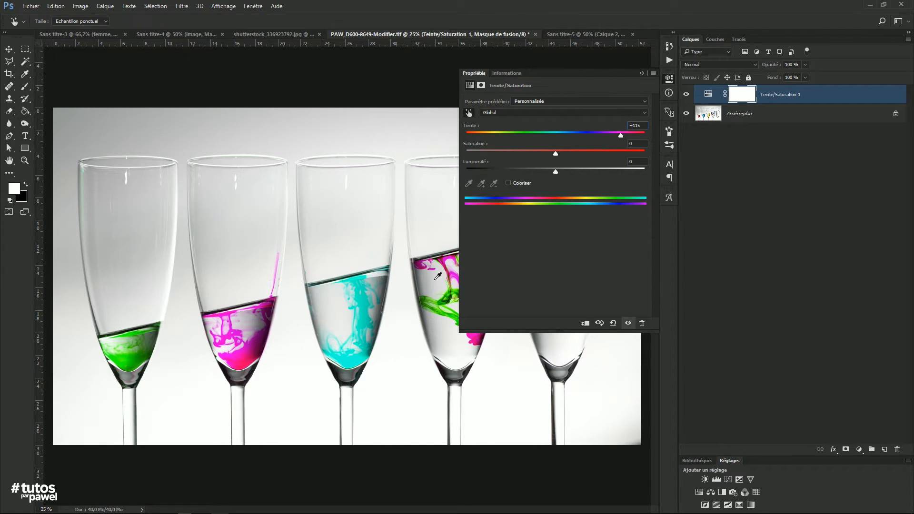
pyautogui.click(642, 73)
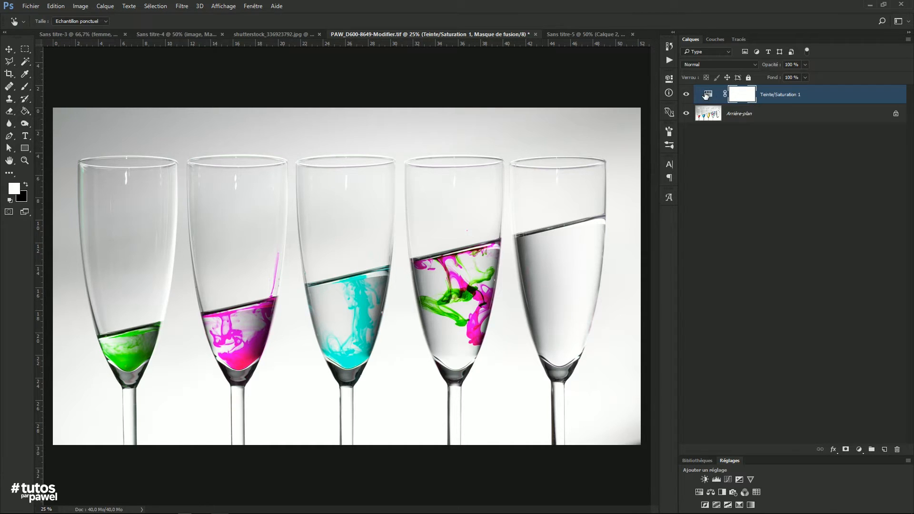
pyautogui.click(858, 447)
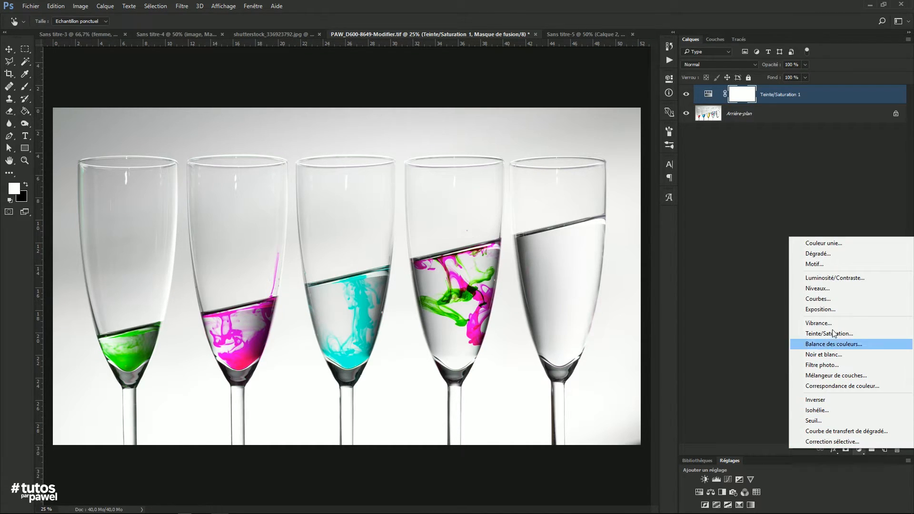
pyautogui.click(703, 244)
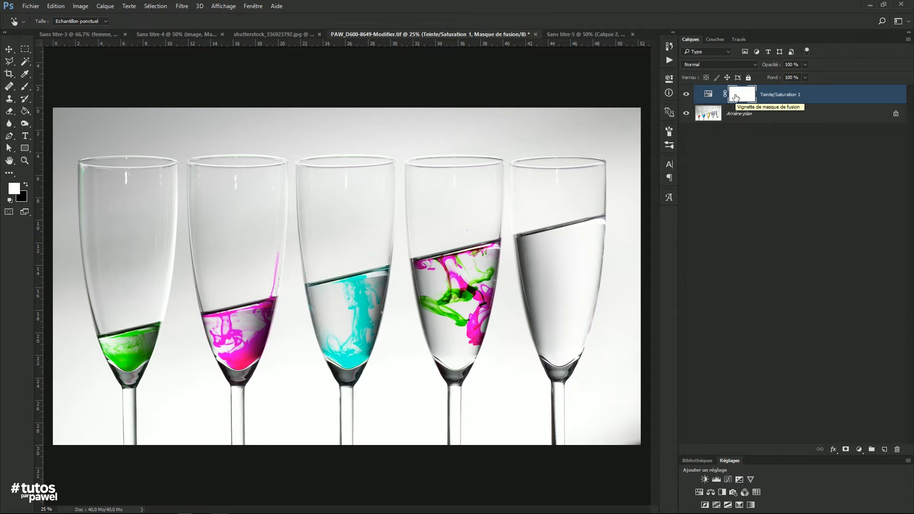
# Invert the Teinte/Saturation 1 mask to black and paint white over the second glass's liquid with an enlarged Brush
pyautogui.hotkey('ctrl', 'i')
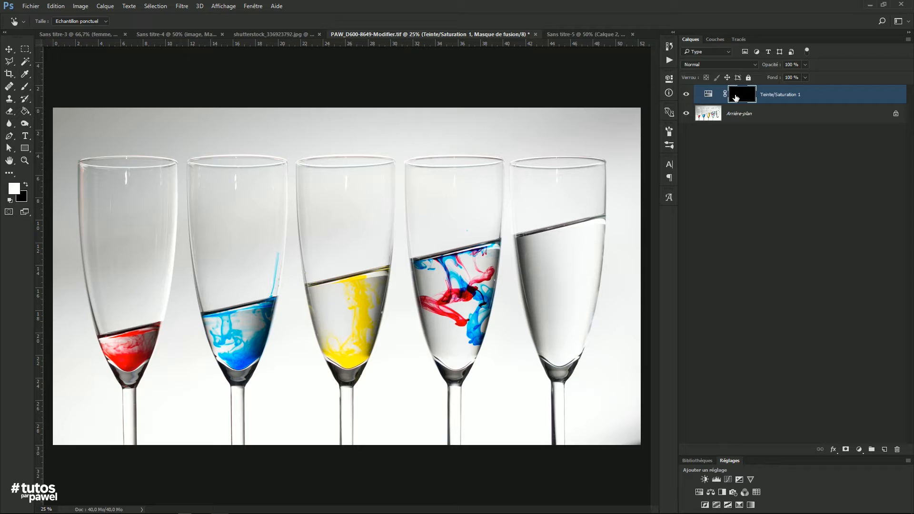
pyautogui.click(24, 88)
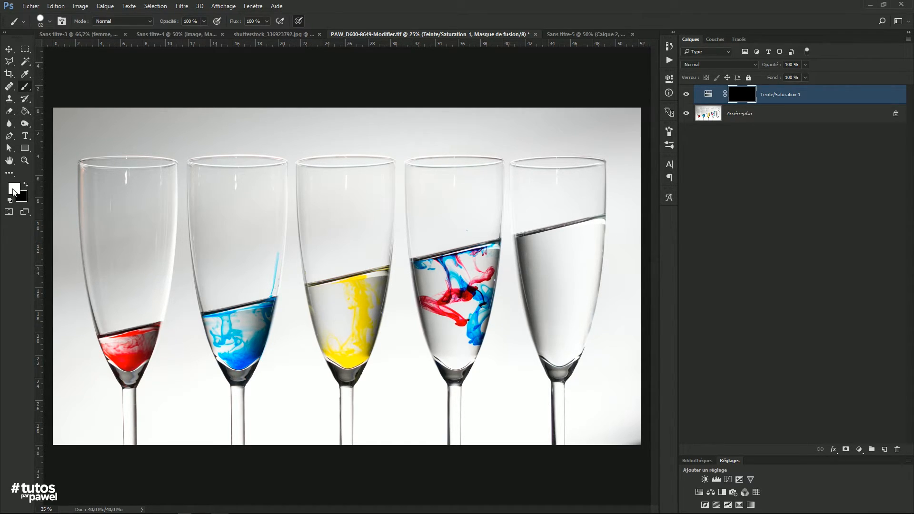
pyautogui.moveTo(206, 295); pyautogui.dragTo(223, 297)
pyautogui.moveTo(225, 329)
pyautogui.mouseDown()
pyautogui.moveTo(218, 318)
pyautogui.moveTo(226, 360)
pyautogui.moveTo(256, 339)
pyautogui.moveTo(270, 307)
pyautogui.moveTo(232, 309)
pyautogui.moveTo(264, 337)
pyautogui.mouseUp()
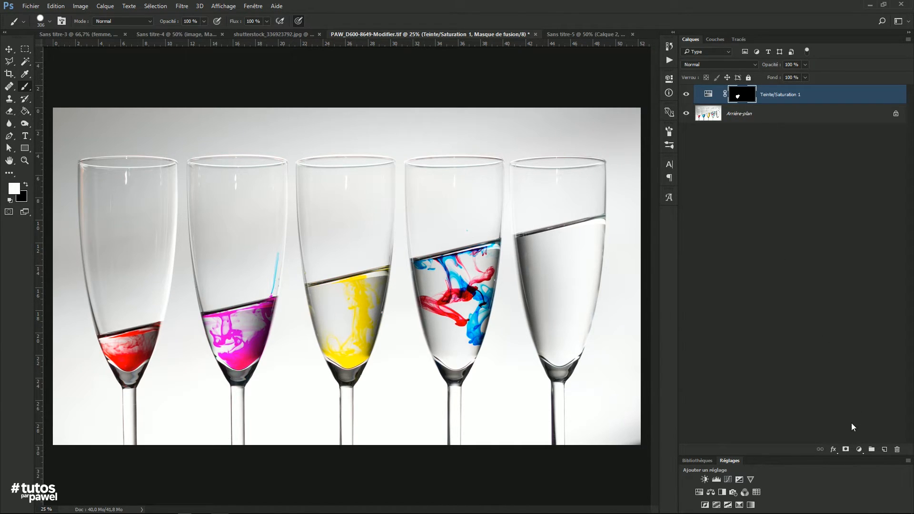
# Add a second Teinte/Saturation adjustment layer above the first, with the hue set to about +44
pyautogui.click(859, 449)
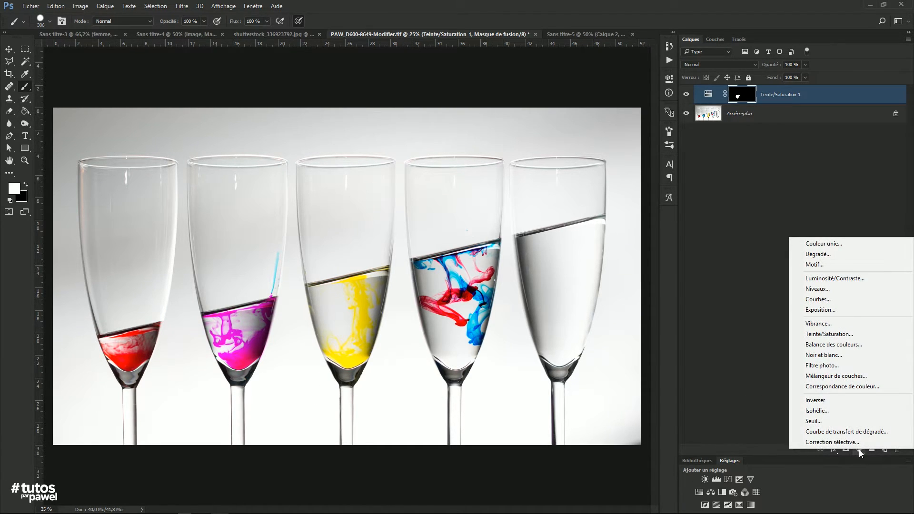
pyautogui.click(825, 336)
pyautogui.moveTo(552, 134); pyautogui.dragTo(595, 134)
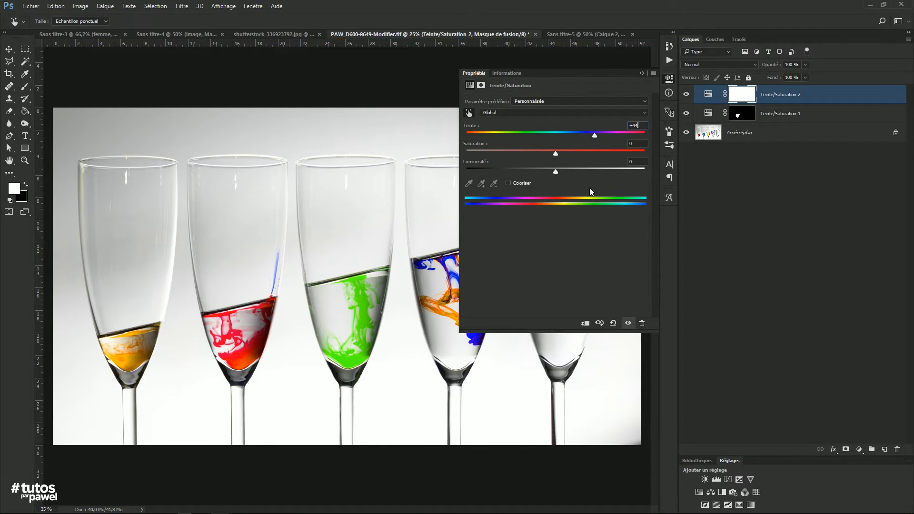
# Invert the Teinte/Saturation 2 mask to black and paint white with the Brush over the first glass's liquid
pyautogui.click(640, 73)
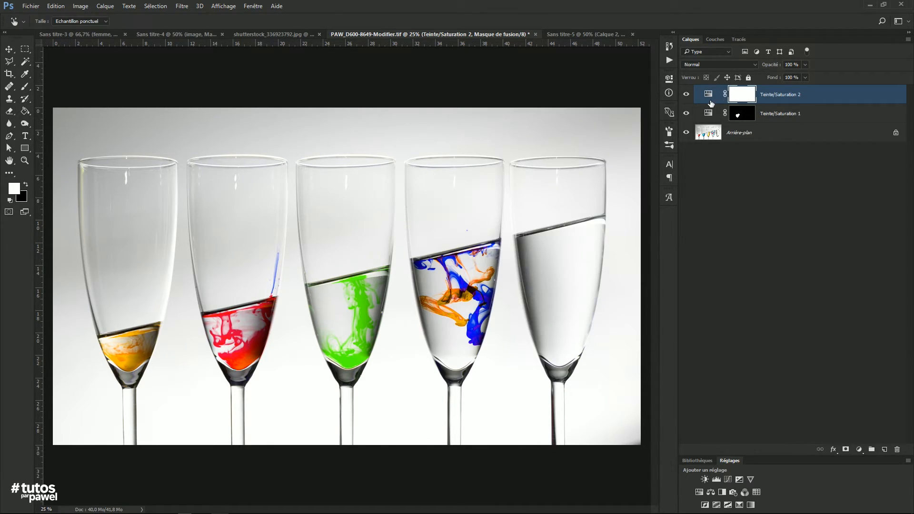
pyautogui.hotkey('ctrl', 'i')
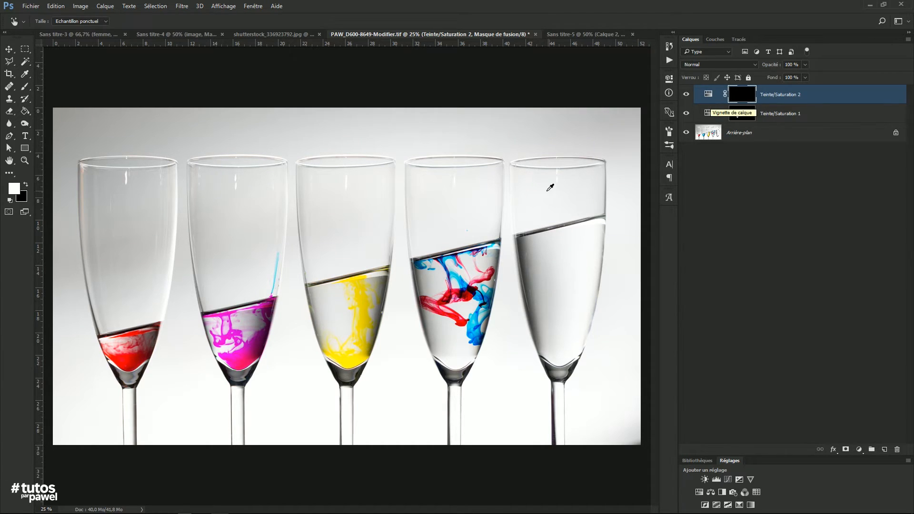
pyautogui.click(24, 87)
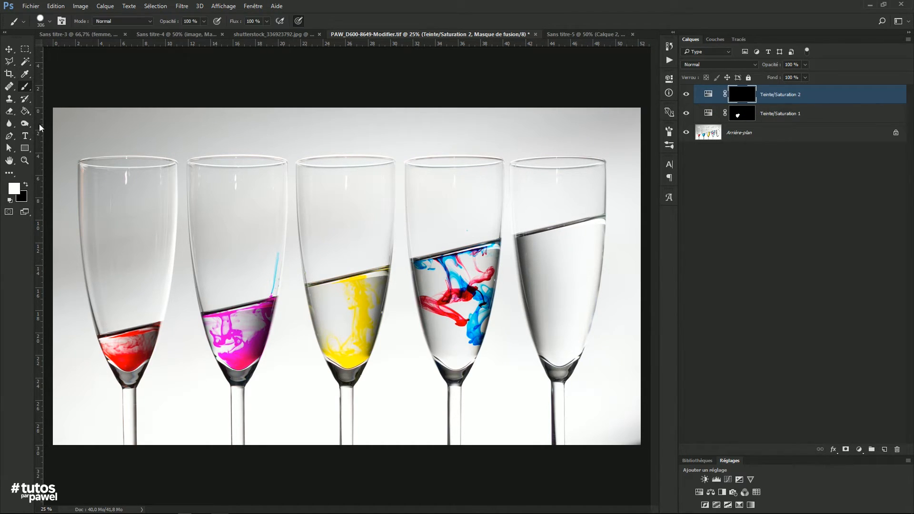
pyautogui.moveTo(118, 350)
pyautogui.mouseDown()
pyautogui.moveTo(132, 363)
pyautogui.moveTo(151, 338)
pyautogui.moveTo(121, 346)
pyautogui.moveTo(152, 336)
pyautogui.moveTo(135, 349)
pyautogui.mouseUp()
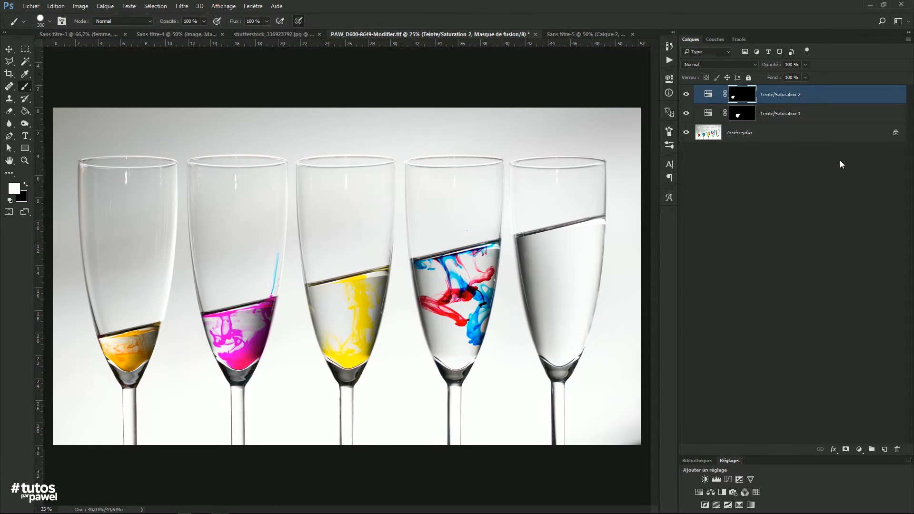
pyautogui.click(858, 446)
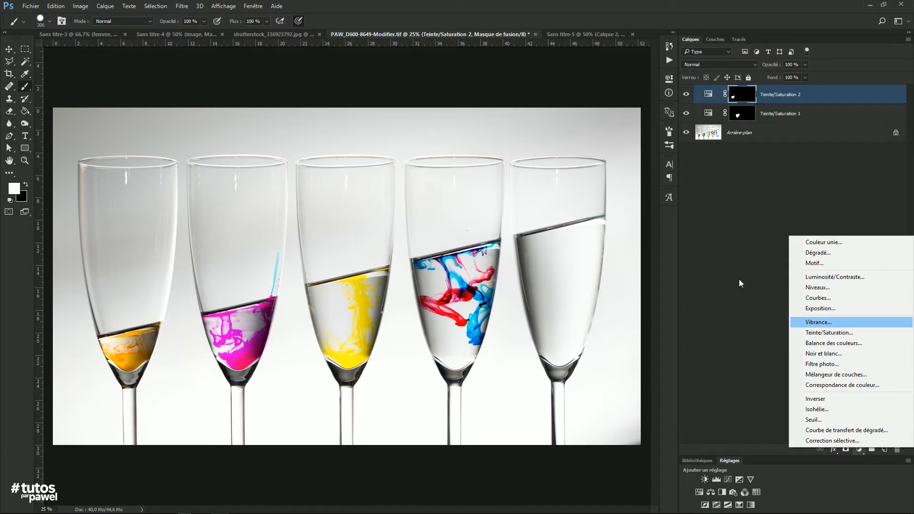
pyautogui.click(711, 210)
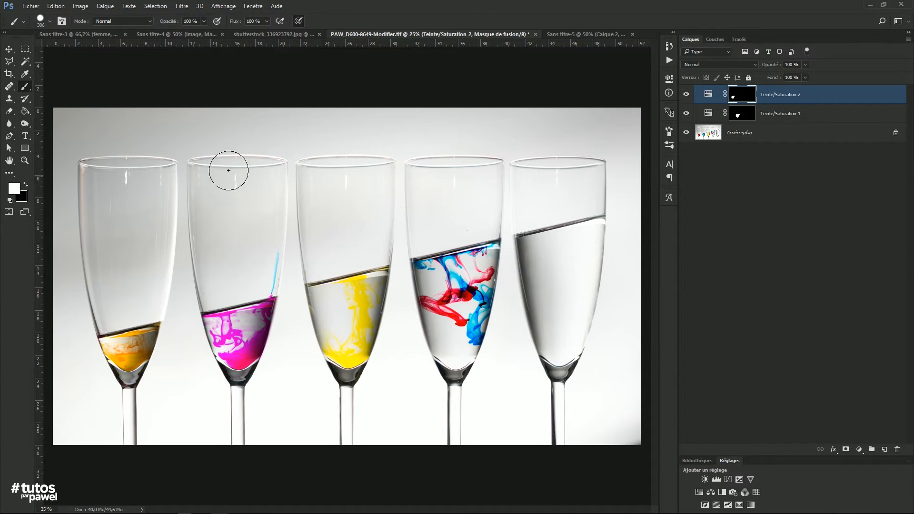
pyautogui.click(572, 37)
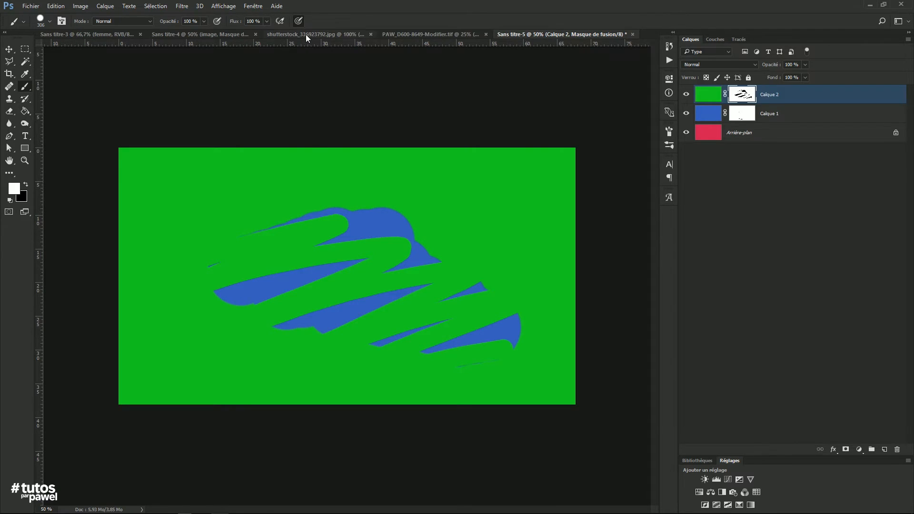
# In the shutterstock_336923792.jpg document, add a new empty layer above the black-and-white portrait
pyautogui.click(306, 34)
pyautogui.hotkey('ctrl', '-')
pyautogui.hotkey('ctrl', '-')
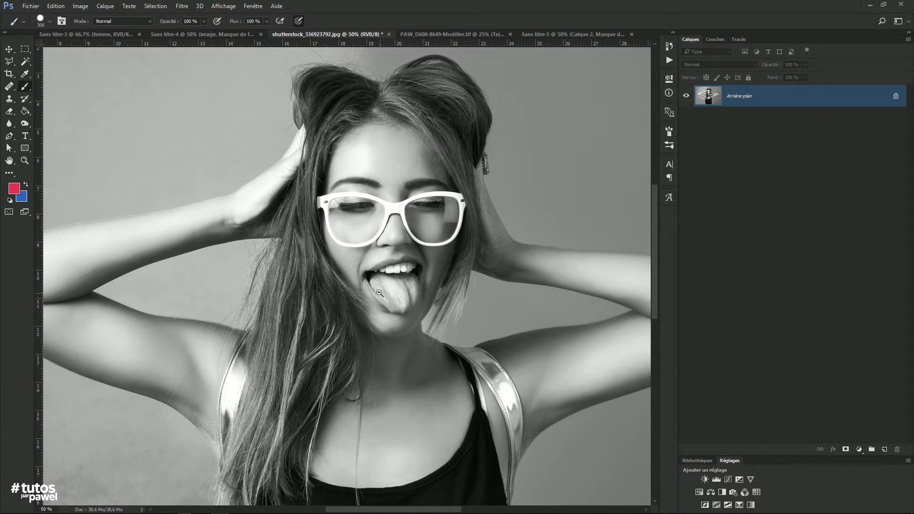
pyautogui.scroll(-1, 388, 291)
pyautogui.moveTo(389, 324); pyautogui.dragTo(382, 290)
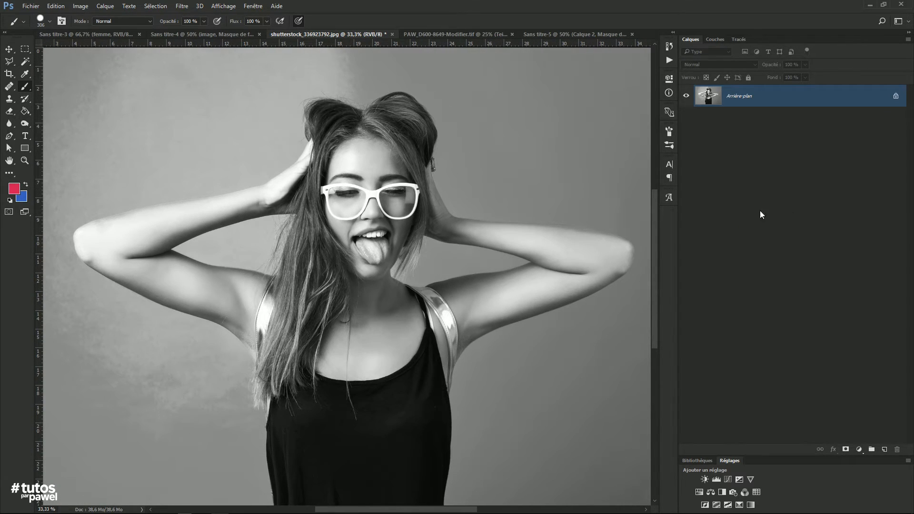
pyautogui.click(883, 449)
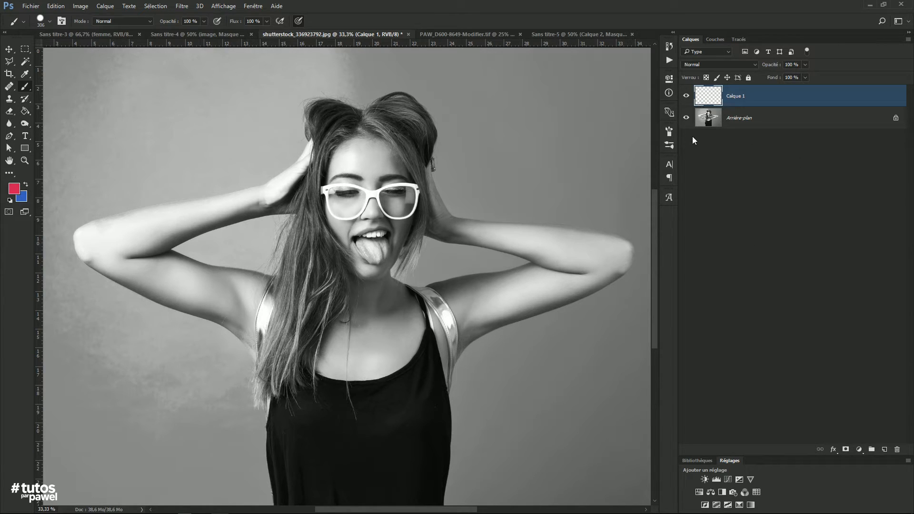
# Set the foreground colour to bright green #14e227 and fill Calque 1 with it using the Paint Bucket
pyautogui.click(12, 189)
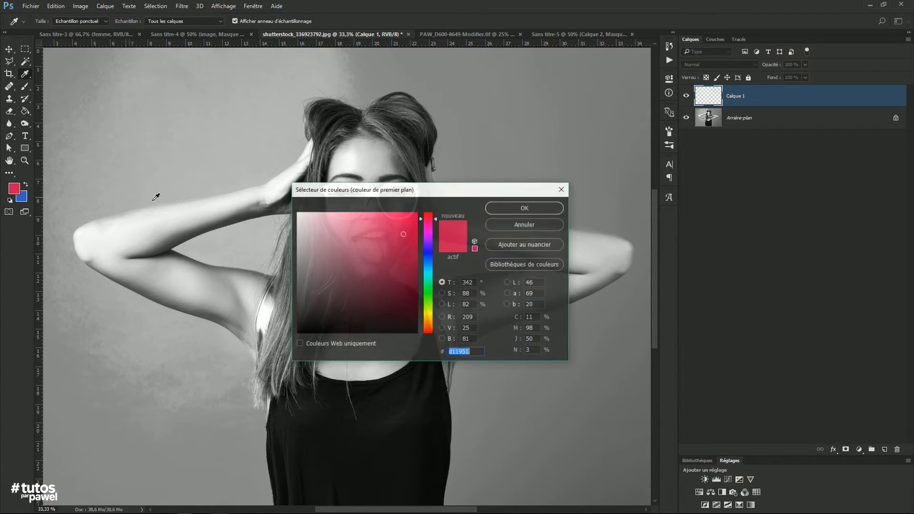
pyautogui.moveTo(422, 312); pyautogui.dragTo(428, 331)
pyautogui.click(407, 225)
pyautogui.moveTo(406, 191); pyautogui.dragTo(403, 292)
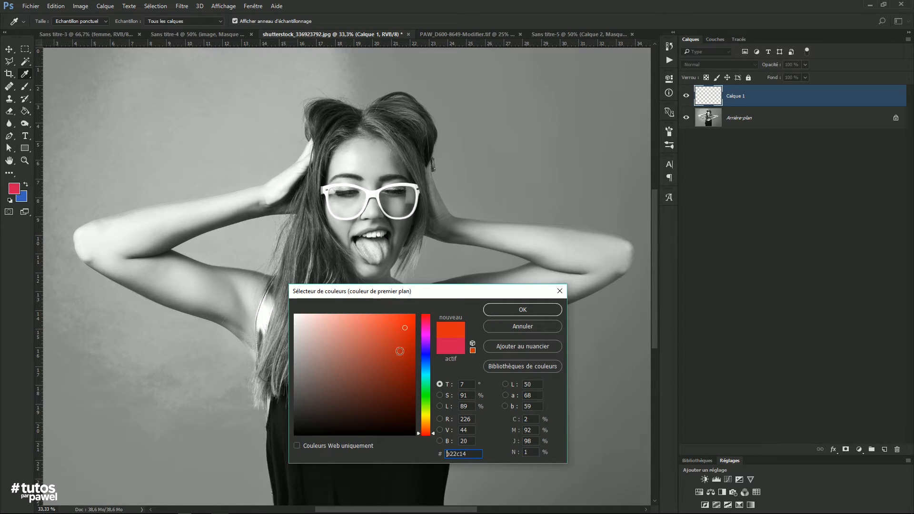
pyautogui.moveTo(425, 419); pyautogui.dragTo(432, 396)
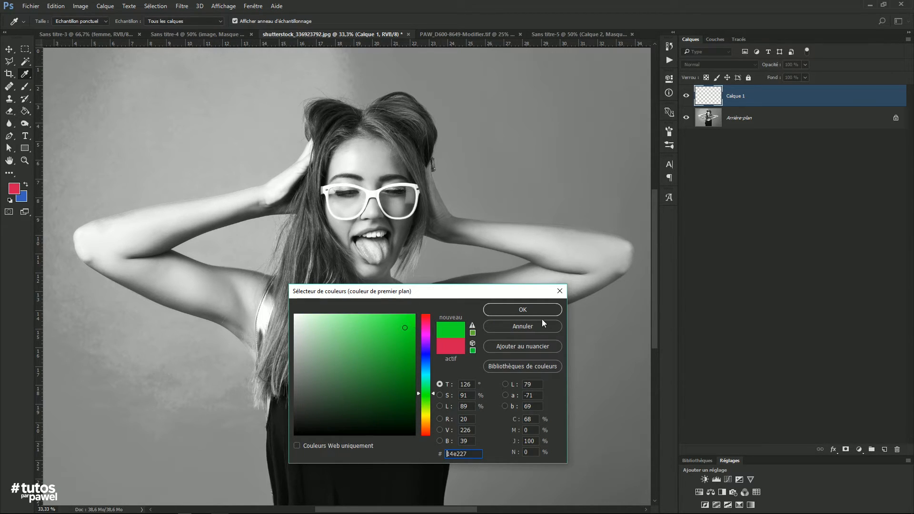
pyautogui.click(540, 310)
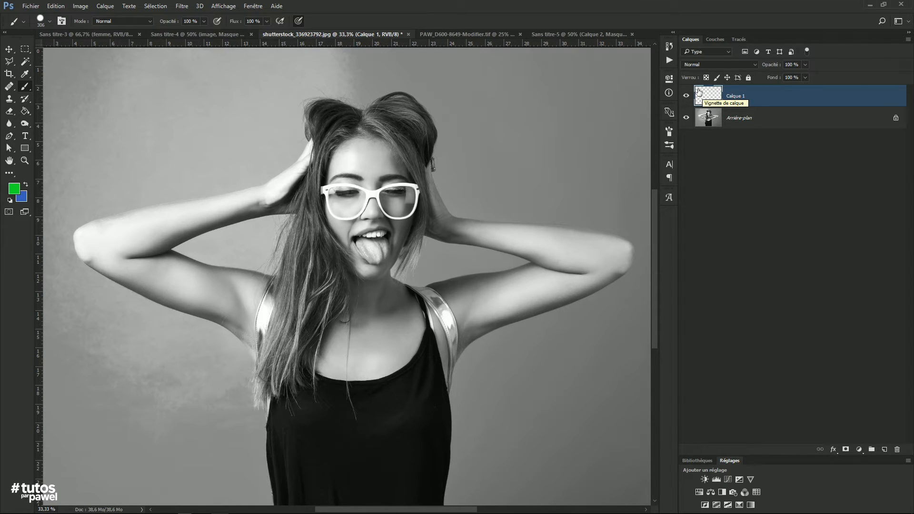
pyautogui.click(26, 113)
pyautogui.click(269, 128)
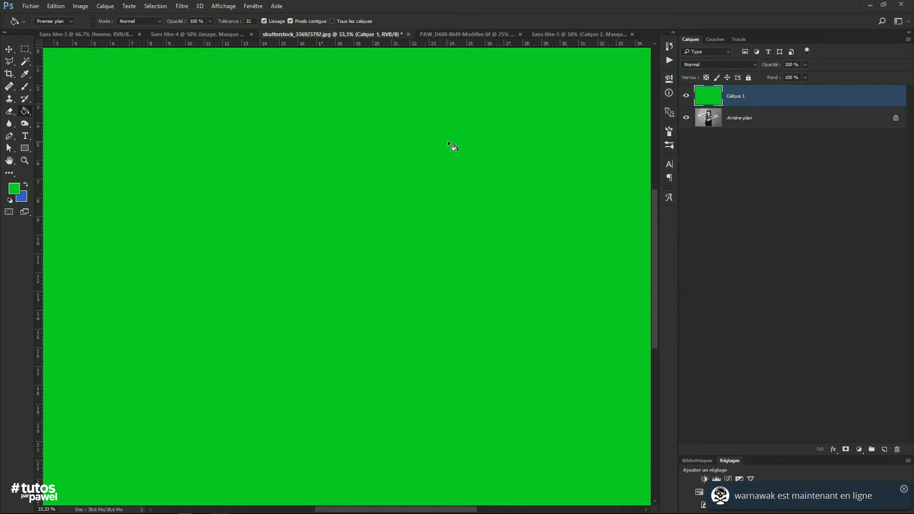
pyautogui.click(9, 49)
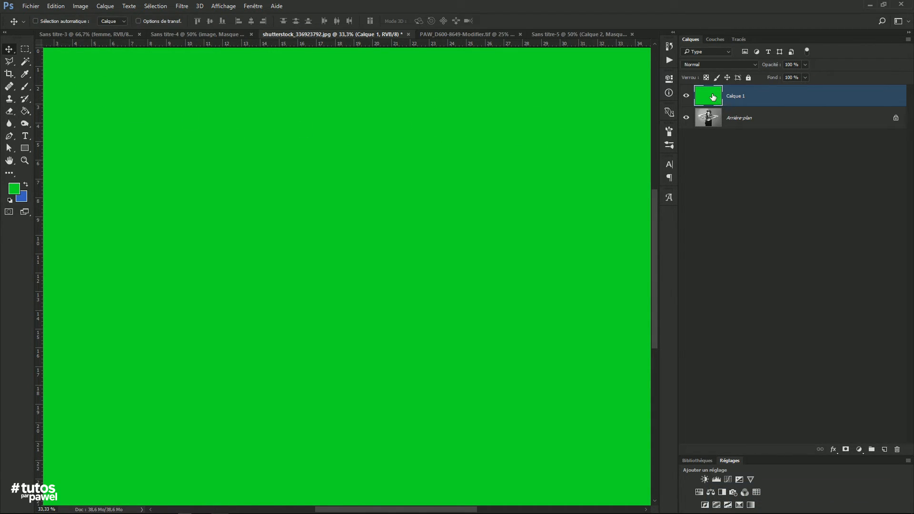
# Add a layer mask to the green Calque 1 and invert the mask to black
pyautogui.click(845, 450)
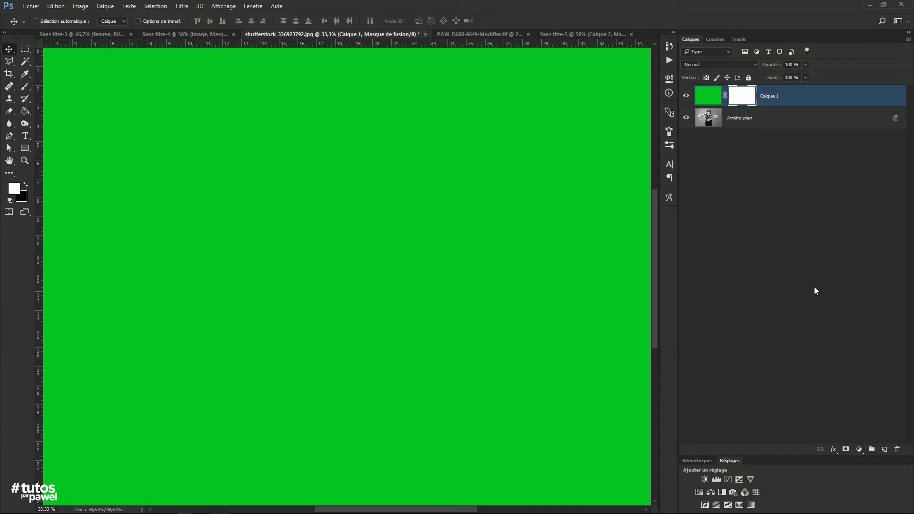
pyautogui.hotkey('ctrl', 'i')
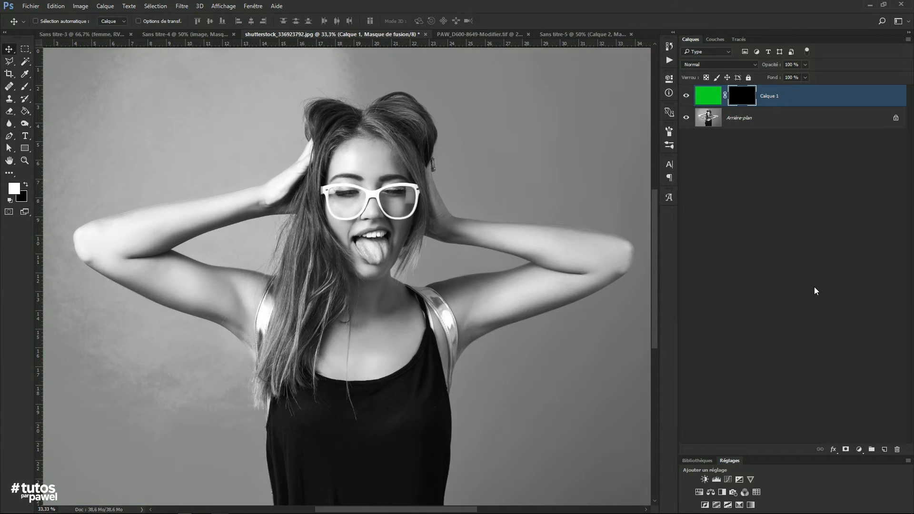
# Fill the Calque 1 mask with white and refill it with black using the Paint Bucket
pyautogui.click(27, 110)
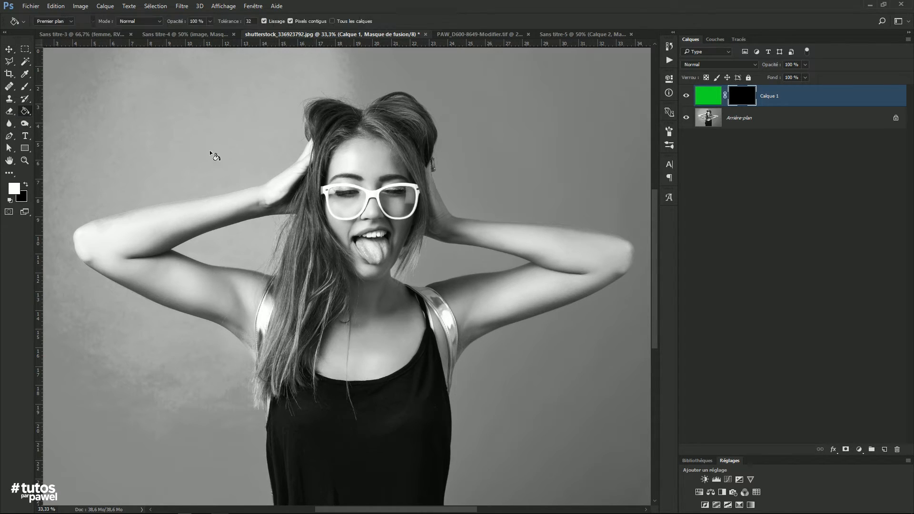
pyautogui.click(263, 170)
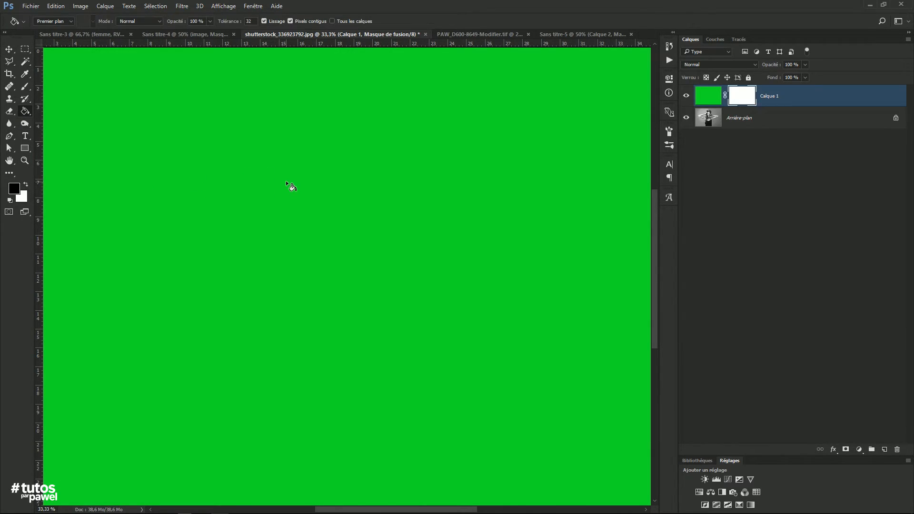
pyautogui.click(287, 182)
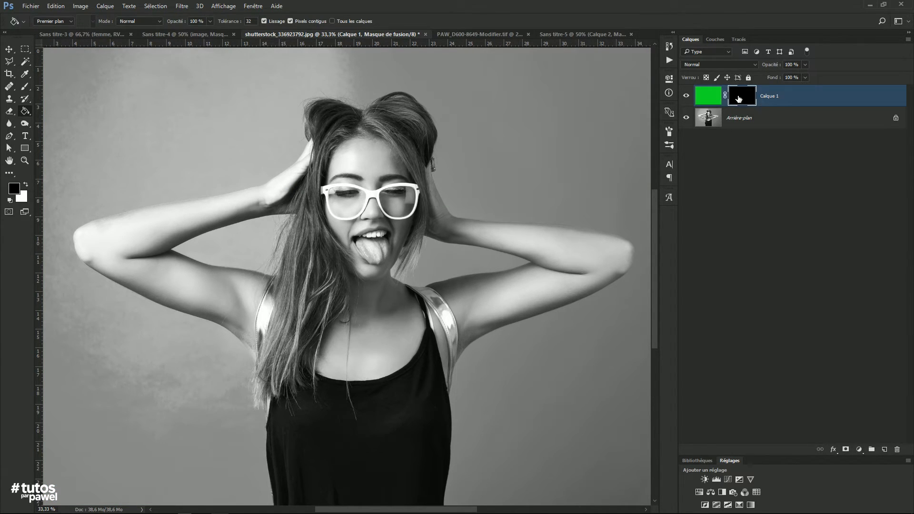
pyautogui.doubleClick(735, 98)
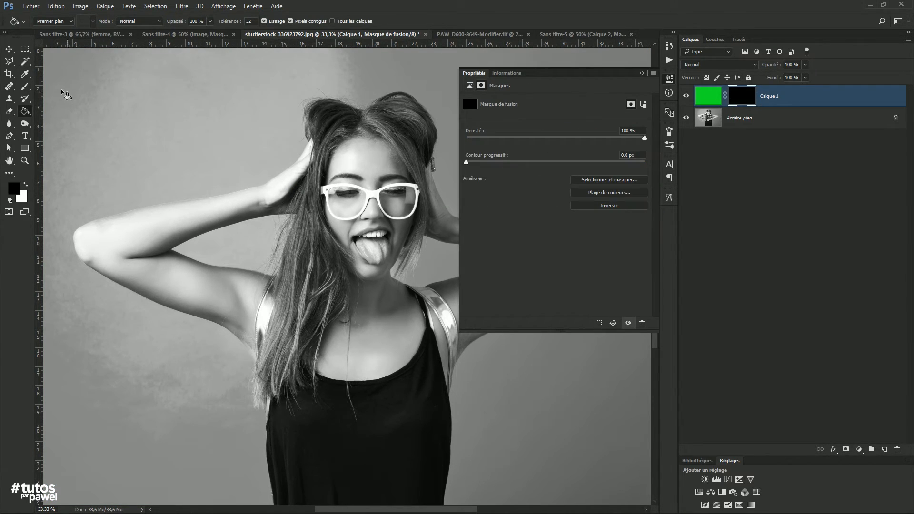
pyautogui.click(641, 72)
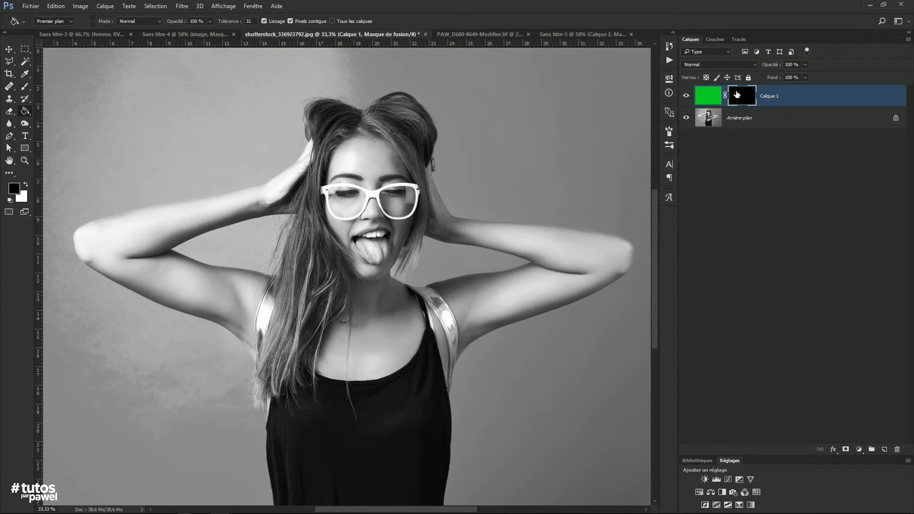
pyautogui.click(704, 97)
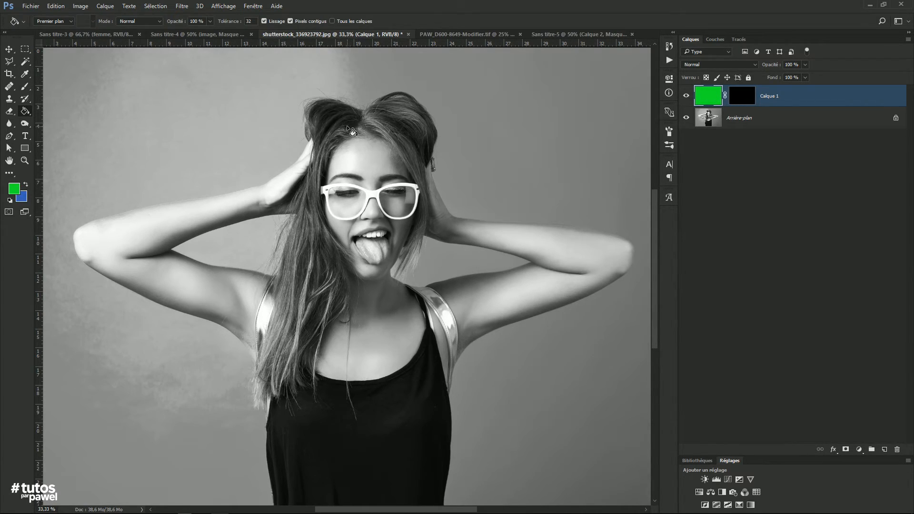
# Target the Calque 1 mask and choose a soft round Brush with white as the foreground colour
pyautogui.click(746, 98)
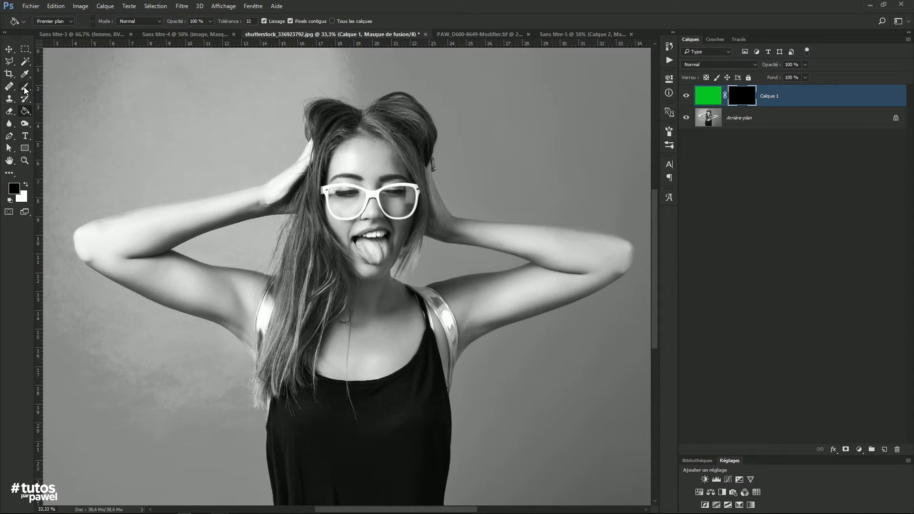
pyautogui.click(25, 87)
pyautogui.click(26, 184)
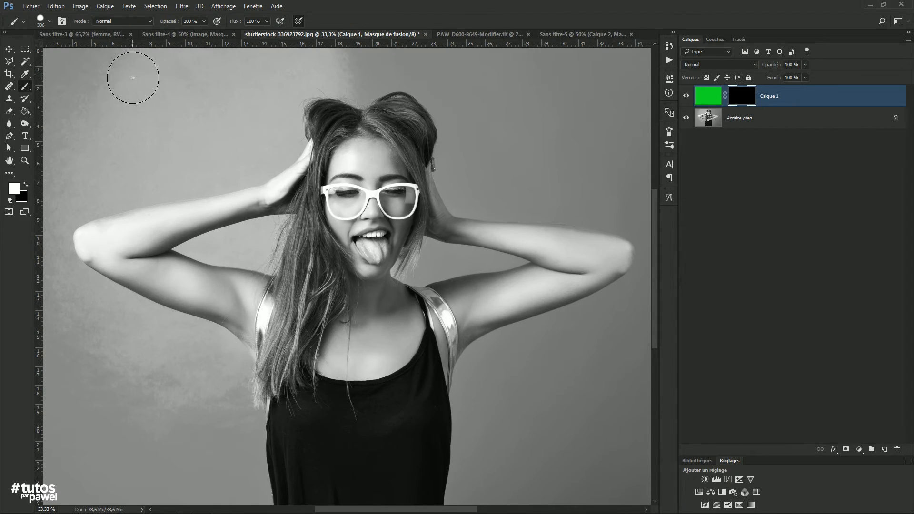
pyautogui.click(48, 21)
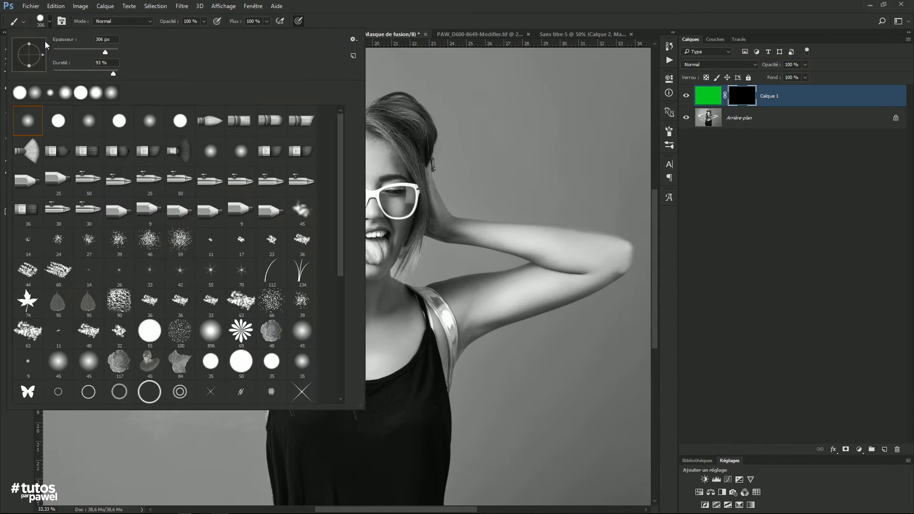
pyautogui.click(89, 122)
pyautogui.click(415, 20)
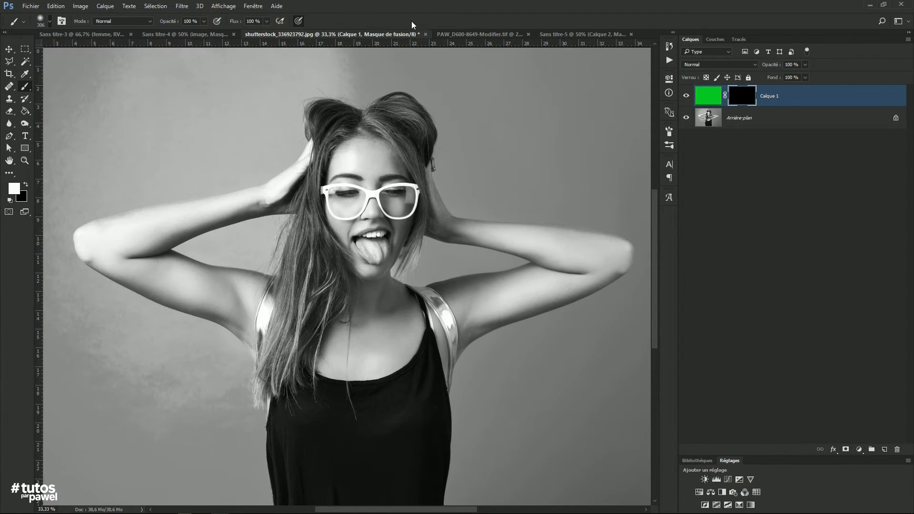
# Paint white on the Calque 1 mask over the woman's hair, using smaller brush sizes for the narrow strands
pyautogui.moveTo(312, 211)
pyautogui.mouseDown()
pyautogui.moveTo(333, 210)
pyautogui.moveTo(327, 173)
pyautogui.mouseUp()
pyautogui.moveTo(299, 204)
pyautogui.mouseDown()
pyautogui.moveTo(315, 199)
pyautogui.moveTo(300, 195)
pyautogui.mouseUp()
pyautogui.moveTo(306, 153)
pyautogui.mouseDown()
pyautogui.moveTo(277, 158)
pyautogui.moveTo(287, 157)
pyautogui.mouseUp()
pyautogui.moveTo(326, 113)
pyautogui.mouseDown()
pyautogui.moveTo(314, 112)
pyautogui.moveTo(365, 122)
pyautogui.moveTo(400, 109)
pyautogui.moveTo(411, 115)
pyautogui.moveTo(396, 107)
pyautogui.moveTo(417, 117)
pyautogui.moveTo(421, 136)
pyautogui.moveTo(419, 151)
pyautogui.moveTo(396, 129)
pyautogui.moveTo(415, 165)
pyautogui.moveTo(396, 134)
pyautogui.moveTo(349, 125)
pyautogui.moveTo(316, 136)
pyautogui.moveTo(348, 131)
pyautogui.moveTo(312, 158)
pyautogui.moveTo(299, 188)
pyautogui.moveTo(295, 237)
pyautogui.moveTo(267, 314)
pyautogui.moveTo(274, 341)
pyautogui.moveTo(279, 328)
pyautogui.moveTo(273, 363)
pyautogui.moveTo(259, 398)
pyautogui.moveTo(264, 335)
pyautogui.moveTo(285, 382)
pyautogui.moveTo(294, 365)
pyautogui.moveTo(295, 352)
pyautogui.moveTo(283, 357)
pyautogui.moveTo(282, 318)
pyautogui.moveTo(274, 327)
pyautogui.moveTo(318, 269)
pyautogui.moveTo(312, 248)
pyautogui.moveTo(300, 274)
pyautogui.moveTo(299, 203)
pyautogui.moveTo(311, 199)
pyautogui.moveTo(332, 293)
pyautogui.moveTo(301, 335)
pyautogui.moveTo(311, 284)
pyautogui.mouseUp()
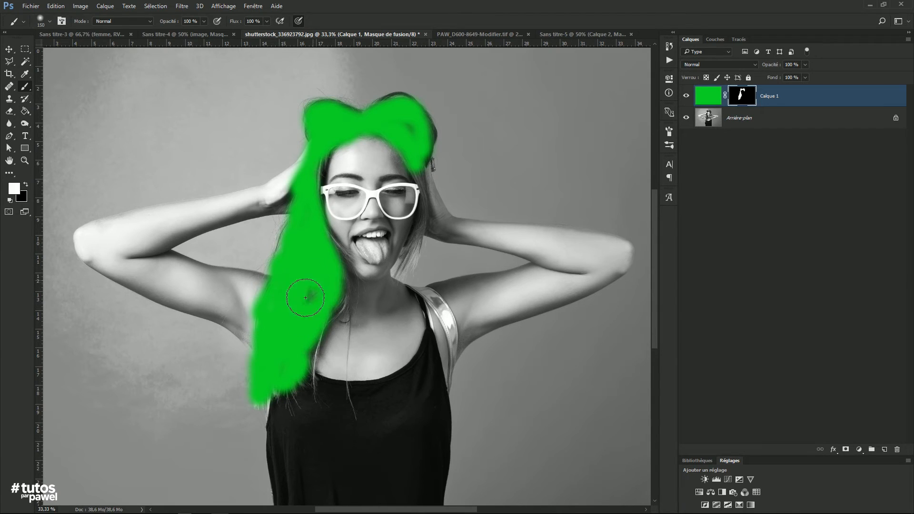
pyautogui.moveTo(413, 221); pyautogui.dragTo(397, 222)
pyautogui.moveTo(417, 170)
pyautogui.mouseDown()
pyautogui.moveTo(421, 224)
pyautogui.moveTo(399, 271)
pyautogui.moveTo(415, 247)
pyautogui.moveTo(410, 266)
pyautogui.moveTo(420, 212)
pyautogui.moveTo(401, 260)
pyautogui.moveTo(424, 215)
pyautogui.moveTo(414, 141)
pyautogui.moveTo(399, 124)
pyautogui.moveTo(333, 115)
pyautogui.moveTo(322, 103)
pyautogui.moveTo(311, 105)
pyautogui.moveTo(309, 138)
pyautogui.mouseUp()
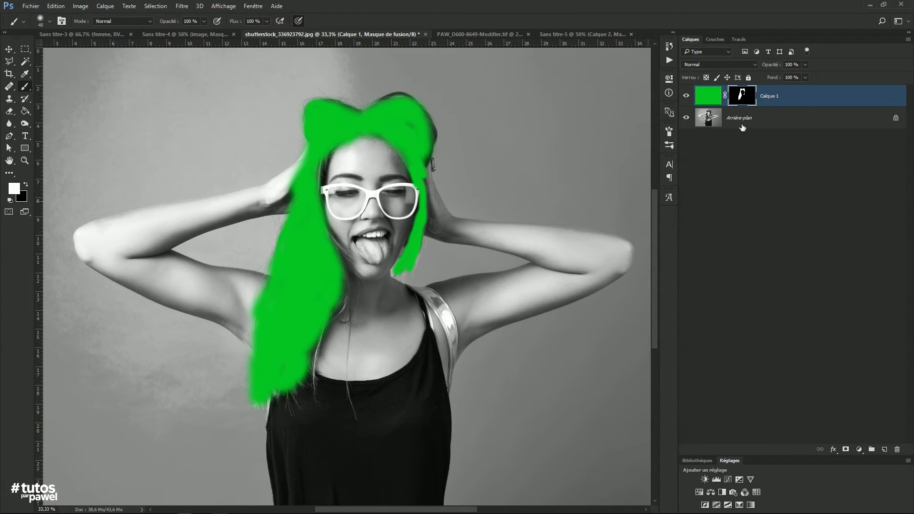
# Try the Couleur, Lumière tamisée and Incrustation blend modes on Calque 1
pyautogui.click(705, 65)
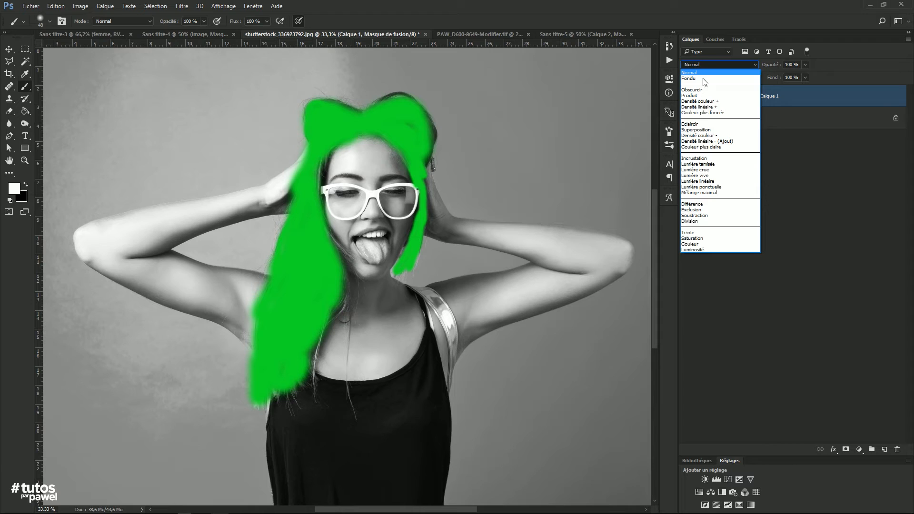
pyautogui.click(693, 244)
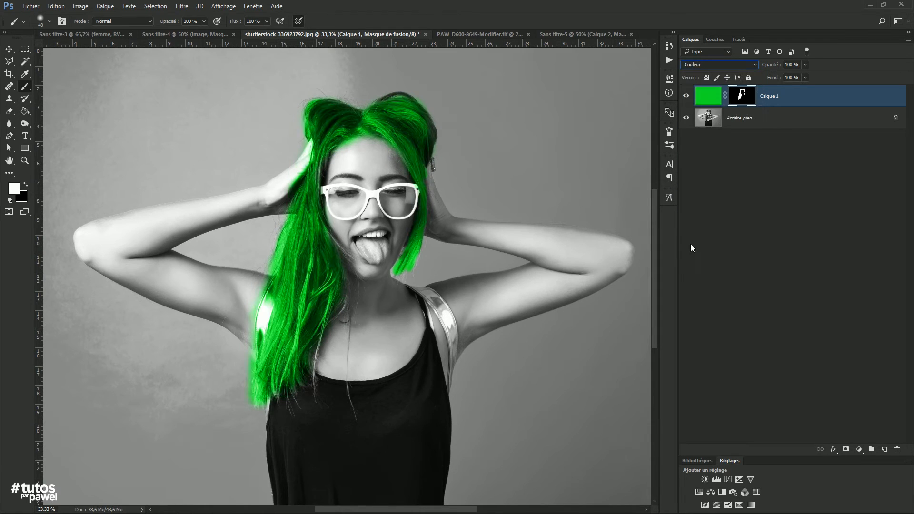
pyautogui.click(716, 66)
pyautogui.click(702, 163)
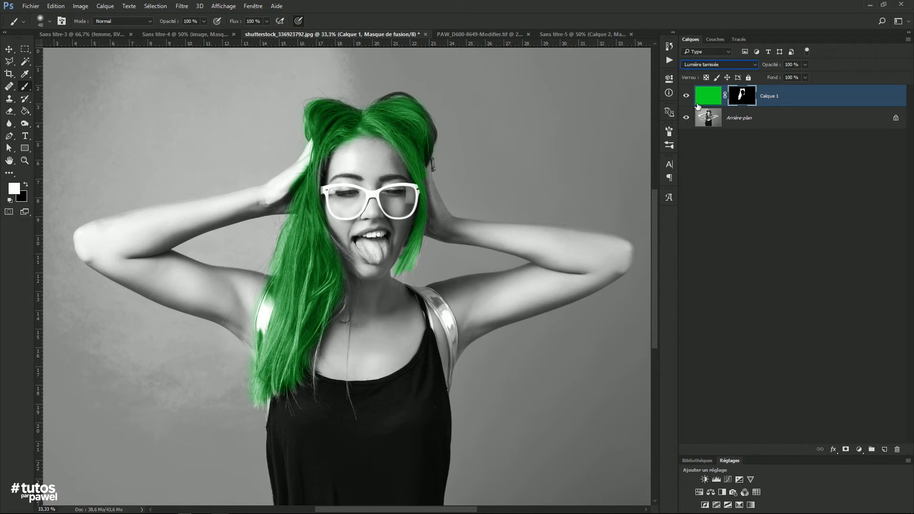
pyautogui.click(715, 64)
pyautogui.click(691, 157)
pyautogui.press('Up')
# Set the Calque 1 blend mode to Lumière tamisée
pyautogui.click(705, 65)
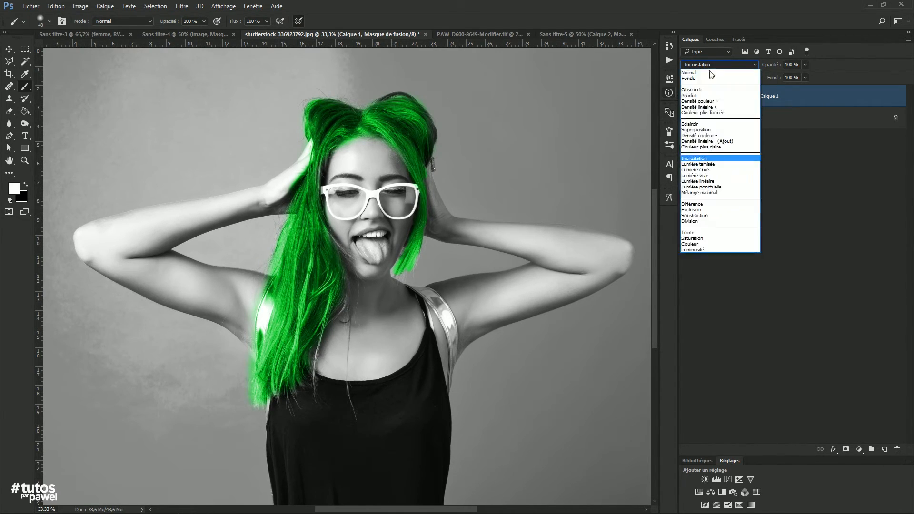
pyautogui.click(704, 158)
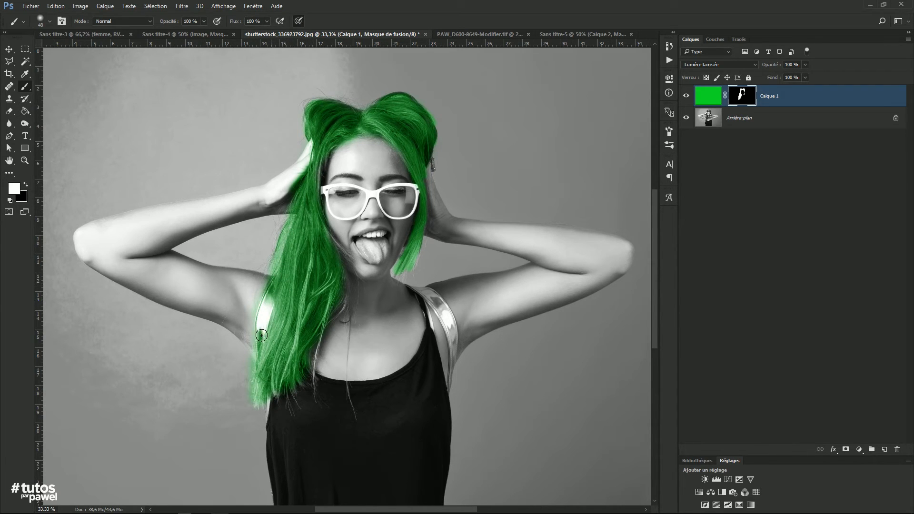
# Paint black on the Calque 1 mask over the shiny strap beside the long hair to remove the green spill
pyautogui.keyDown('ctrl'); pyautogui.click(254, 319); pyautogui.keyUp('ctrl')
pyautogui.keyDown('ctrl'); pyautogui.click(255, 319); pyautogui.keyUp('ctrl')
pyautogui.keyDown('ctrl'); pyautogui.click(256, 321); pyautogui.keyUp('ctrl')
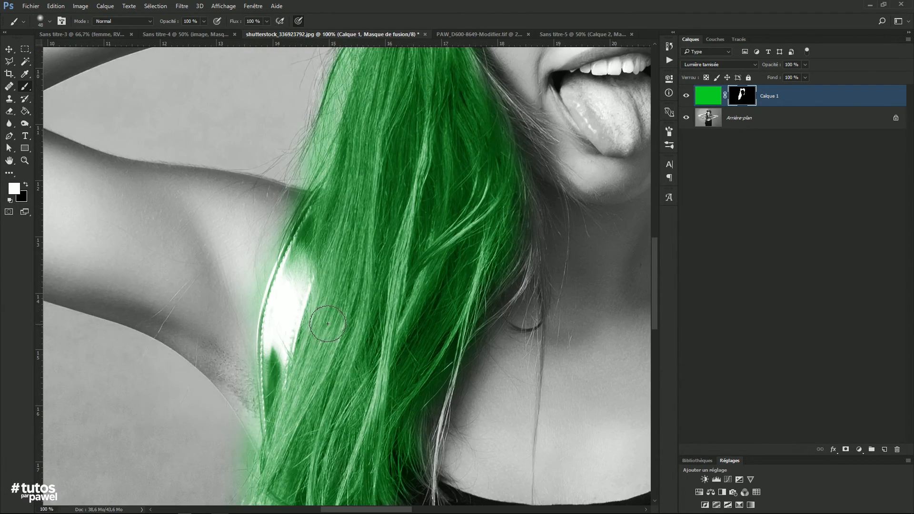
pyautogui.keyDown('alt'); pyautogui.click(312, 315); pyautogui.keyUp('alt')
pyautogui.keyDown('alt'); pyautogui.click(305, 316); pyautogui.keyUp('alt')
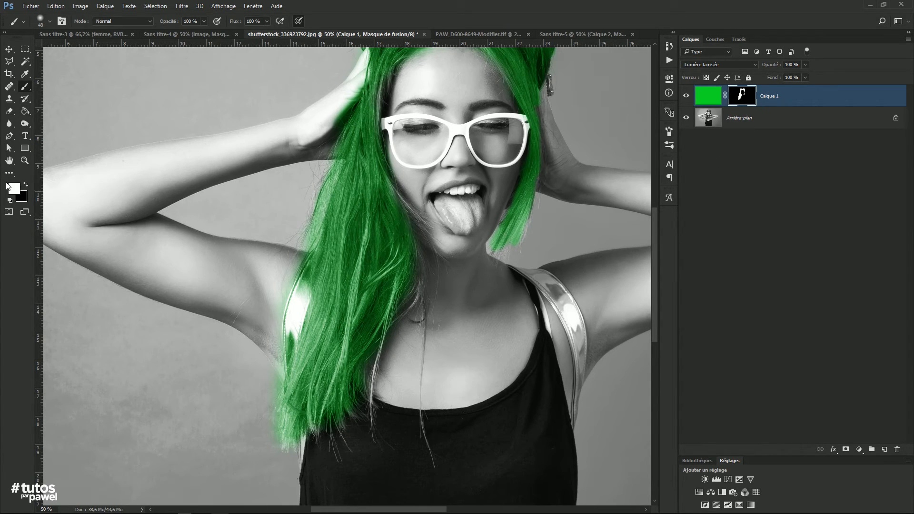
pyautogui.click(26, 184)
pyautogui.moveTo(290, 335); pyautogui.dragTo(285, 355)
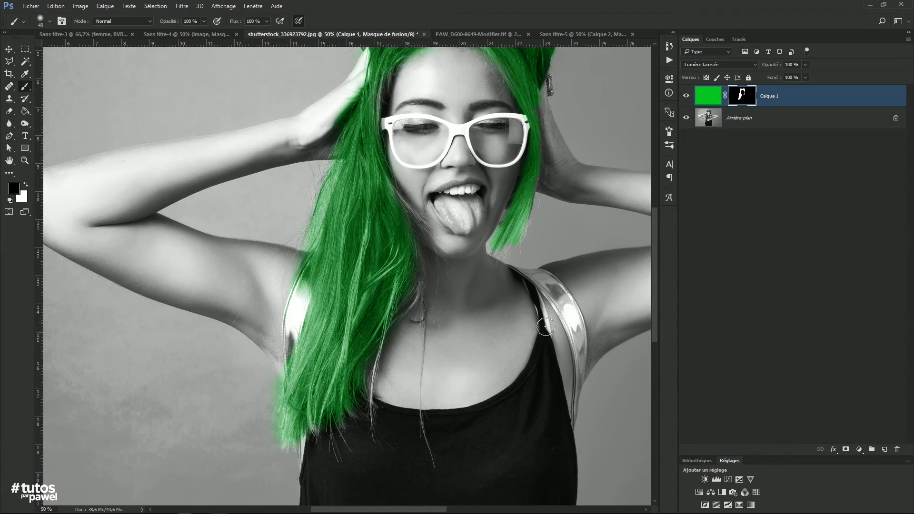
pyautogui.press('x')
pyautogui.keyDown('alt'); pyautogui.click(443, 218); pyautogui.keyUp('alt')
pyautogui.keyDown('alt'); pyautogui.click(443, 218); pyautogui.keyUp('alt')
# Add a new layer above Calque 1 and choose bright red as the background colour
pyautogui.click(699, 99)
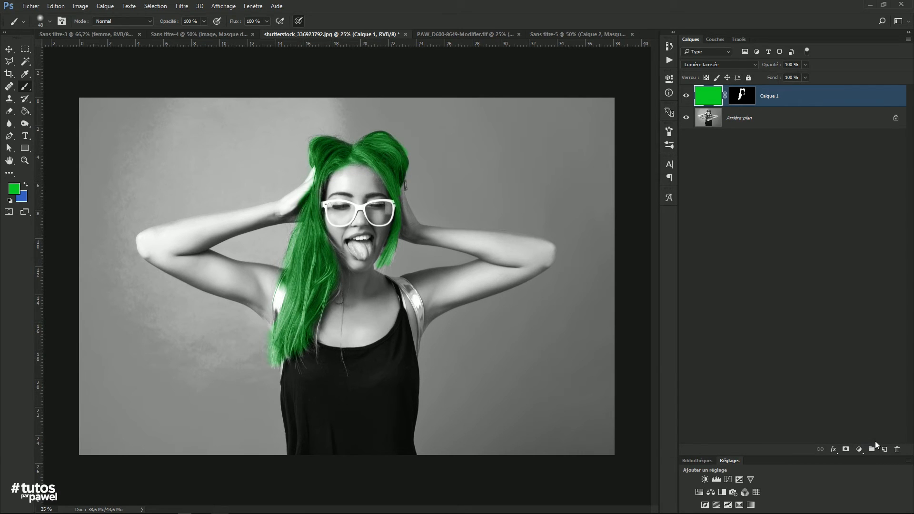
pyautogui.click(884, 450)
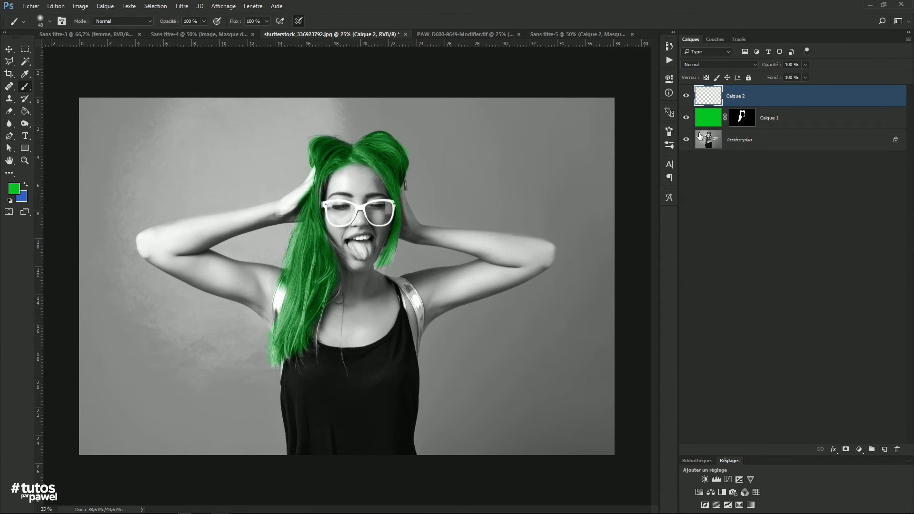
pyautogui.scroll(4, 383, 221)
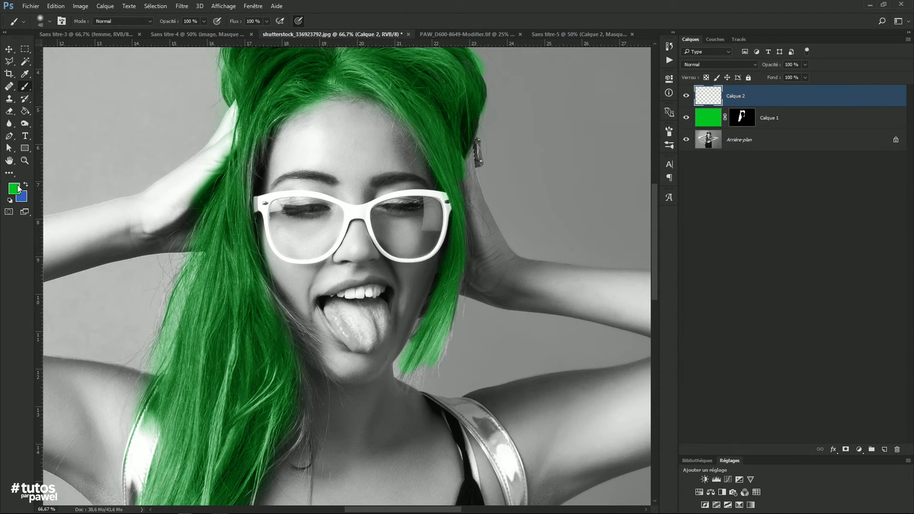
pyautogui.click(23, 197)
pyautogui.moveTo(425, 349); pyautogui.dragTo(425, 314)
pyautogui.click(414, 323)
pyautogui.click(532, 310)
# Set the Calque 2 blend mode to Lumière tamisée and fill the layer with red
pyautogui.click(719, 65)
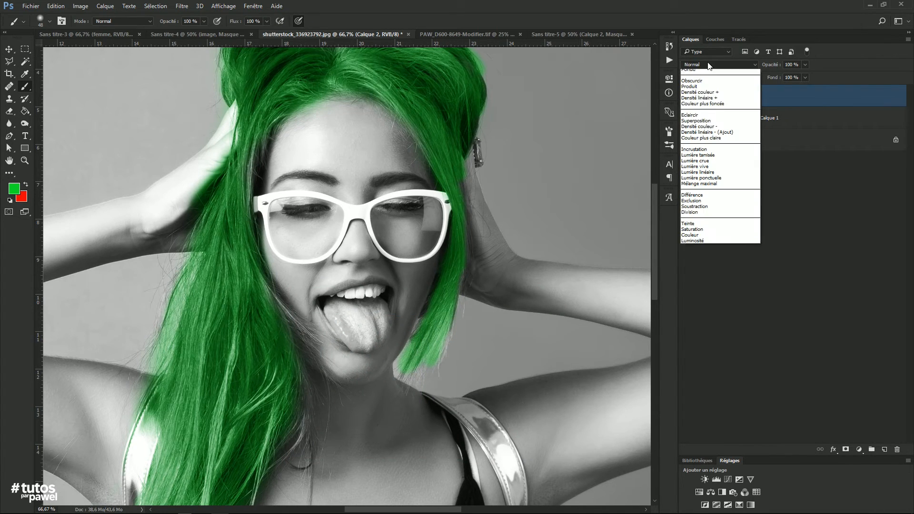
pyautogui.click(708, 164)
pyautogui.keyDown('ctrl'); pyautogui.click(351, 288); pyautogui.keyUp('ctrl')
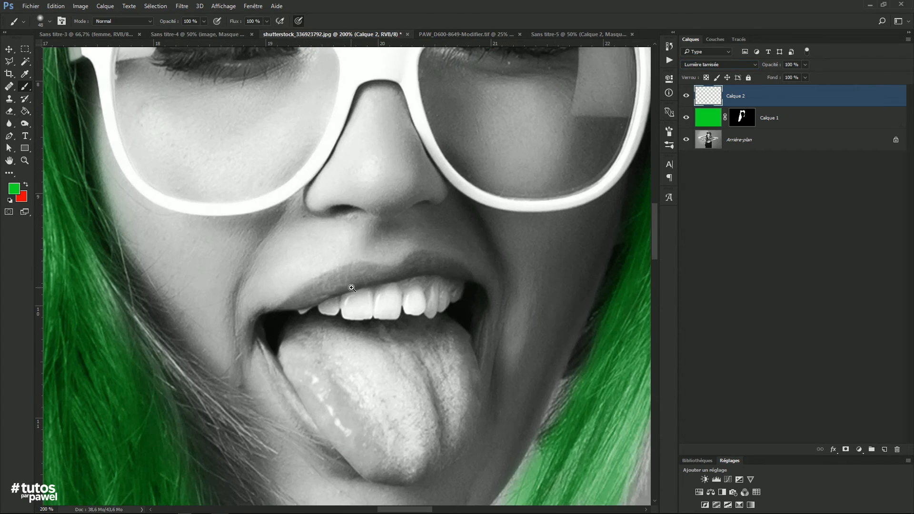
pyautogui.moveTo(365, 278); pyautogui.dragTo(351, 279)
pyautogui.click(24, 112)
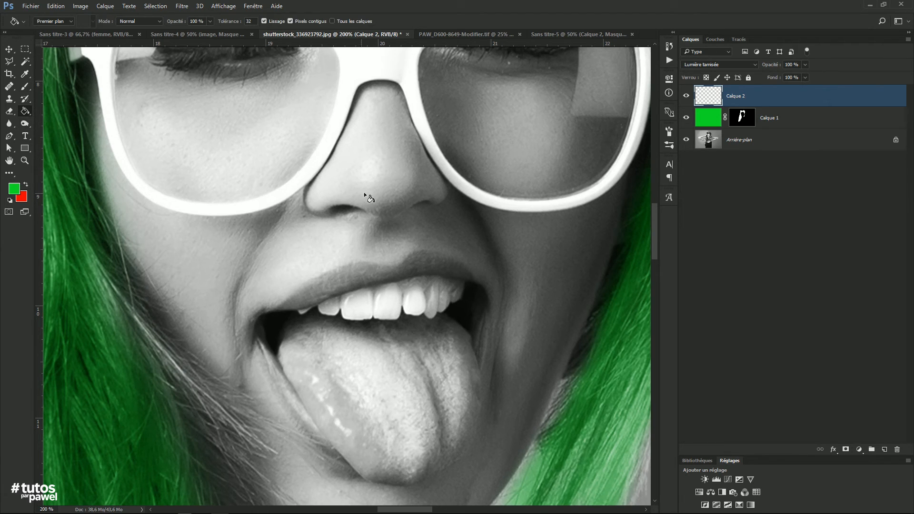
pyautogui.click(356, 192)
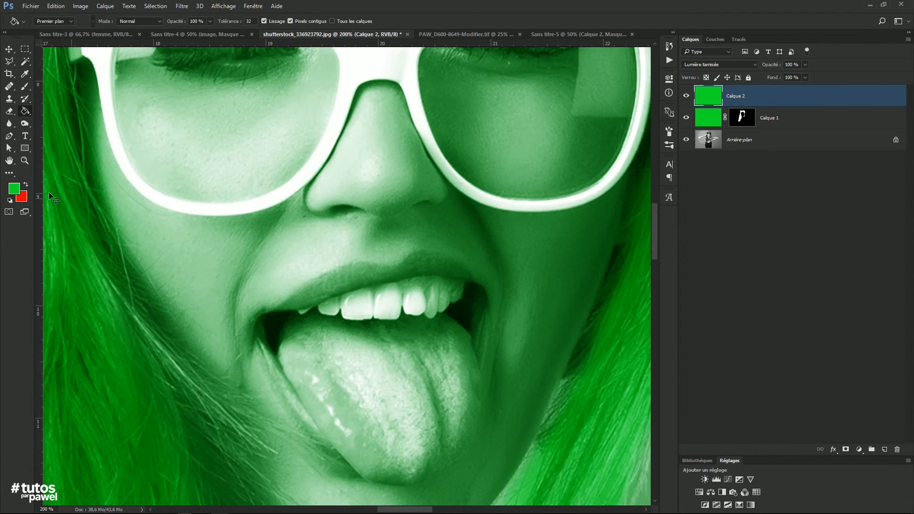
pyautogui.hotkey('ctrl', 'z')
pyautogui.click(376, 199)
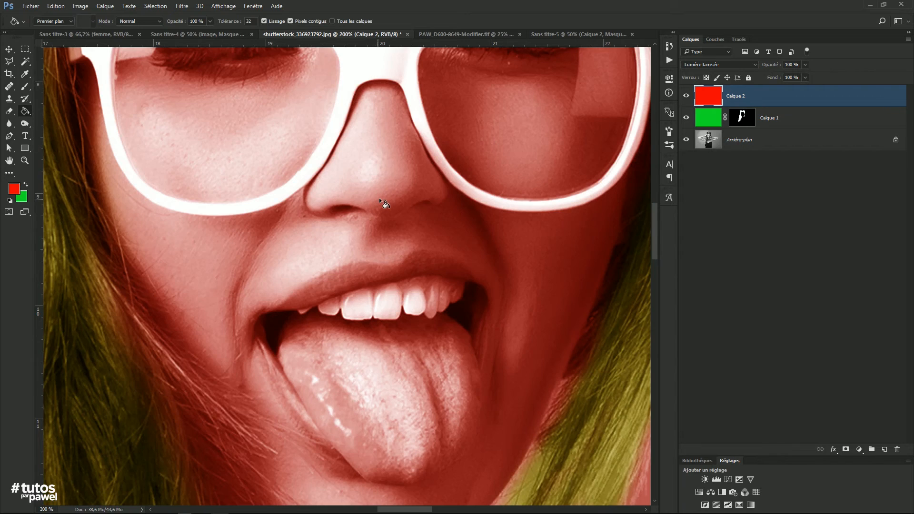
# Add a layer mask to Calque 2, invert it to black, and choose the Brush
pyautogui.click(845, 449)
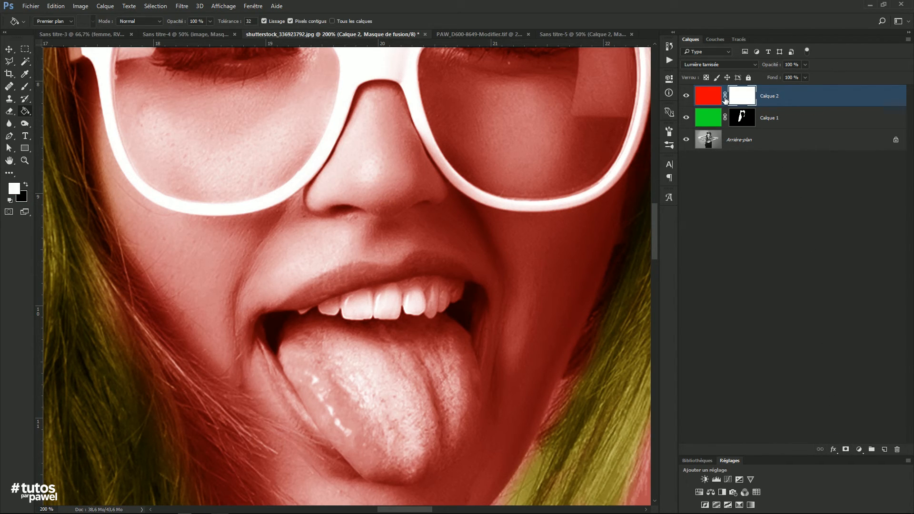
pyautogui.hotkey('ctrl', 'i')
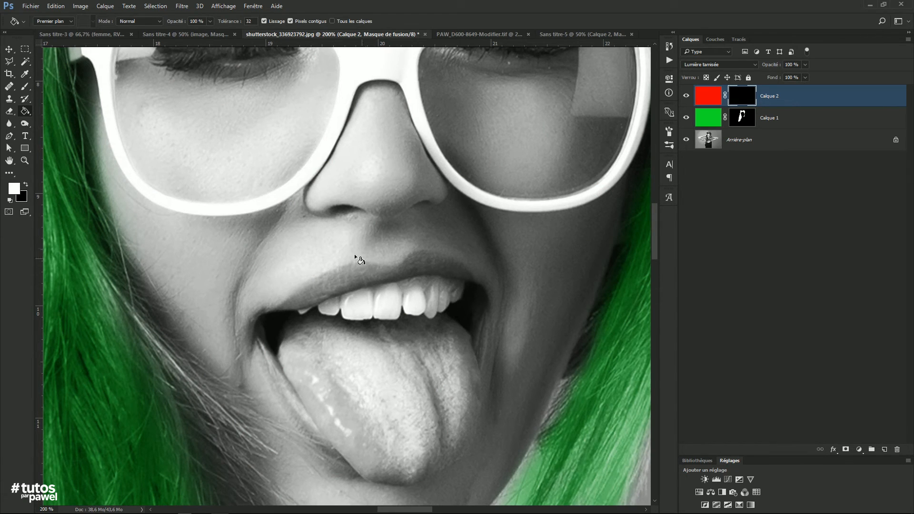
pyautogui.click(26, 87)
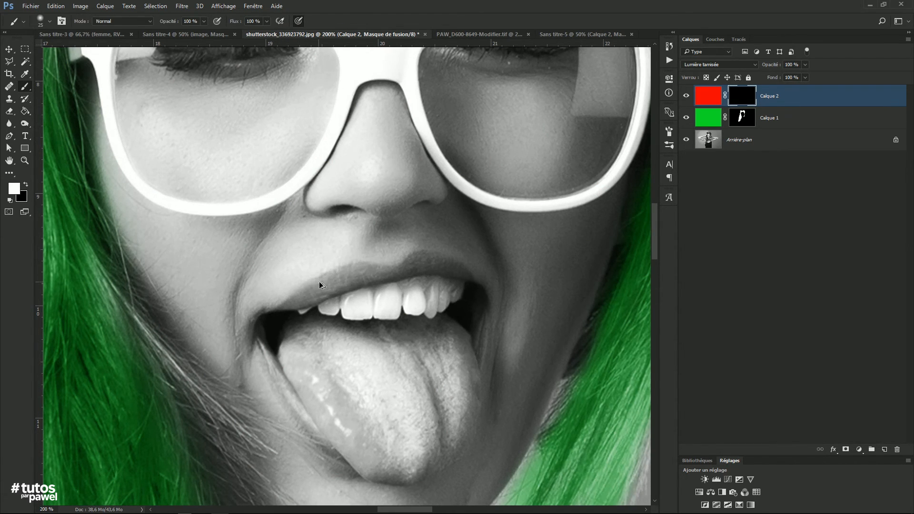
# Paint white on the Calque 2 mask over the woman's upper and lower lips with a small brush at 39 % opacity
pyautogui.keyDown('alt'); pyautogui.rightClick(287, 258); pyautogui.keyUp('alt')
pyautogui.moveTo(288, 304); pyautogui.dragTo(364, 283)
pyautogui.hotkey('ctrl', 'z')
pyautogui.moveTo(169, 24); pyautogui.dragTo(152, 26)
pyautogui.moveTo(290, 304)
pyautogui.mouseDown()
pyautogui.moveTo(367, 282)
pyautogui.moveTo(308, 301)
pyautogui.moveTo(351, 277)
pyautogui.moveTo(319, 284)
pyautogui.moveTo(356, 273)
pyautogui.moveTo(435, 263)
pyautogui.moveTo(413, 264)
pyautogui.moveTo(458, 272)
pyautogui.mouseUp()
pyautogui.moveTo(260, 344); pyautogui.dragTo(321, 433)
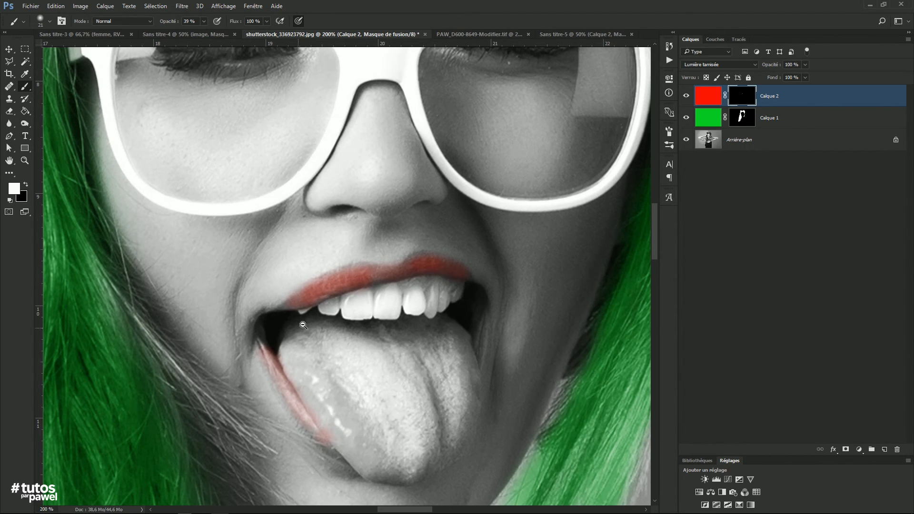
pyautogui.moveTo(292, 310)
pyautogui.mouseDown()
pyautogui.moveTo(389, 284)
pyautogui.moveTo(321, 284)
pyautogui.moveTo(442, 262)
pyautogui.moveTo(419, 263)
pyautogui.moveTo(471, 278)
pyautogui.mouseUp()
pyautogui.moveTo(259, 343)
pyautogui.mouseDown()
pyautogui.moveTo(285, 380)
pyautogui.moveTo(287, 369)
pyautogui.mouseUp()
pyautogui.keyDown('alt'); pyautogui.click(314, 360); pyautogui.keyUp('alt')
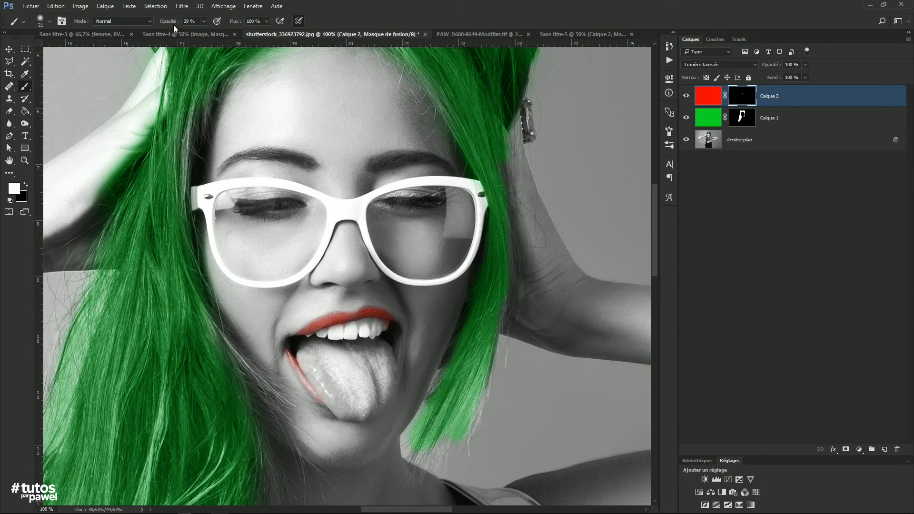
pyautogui.keyDown('alt'); pyautogui.click(390, 315); pyautogui.keyUp('alt')
pyautogui.scroll(-5, 404, 364)
pyautogui.keyDown('alt'); pyautogui.click(428, 349); pyautogui.keyUp('alt')
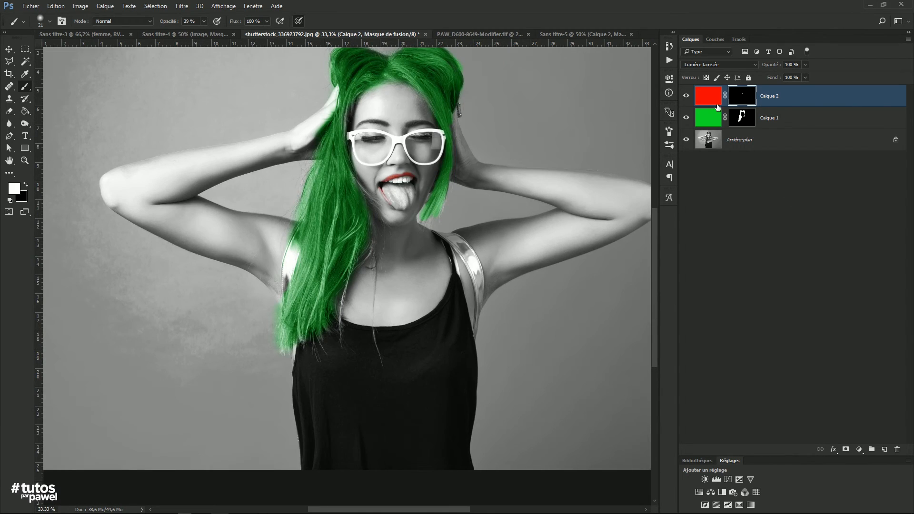
# Add a new layer above Calque 2 and fill it with a bright blue foreground colour
pyautogui.click(884, 450)
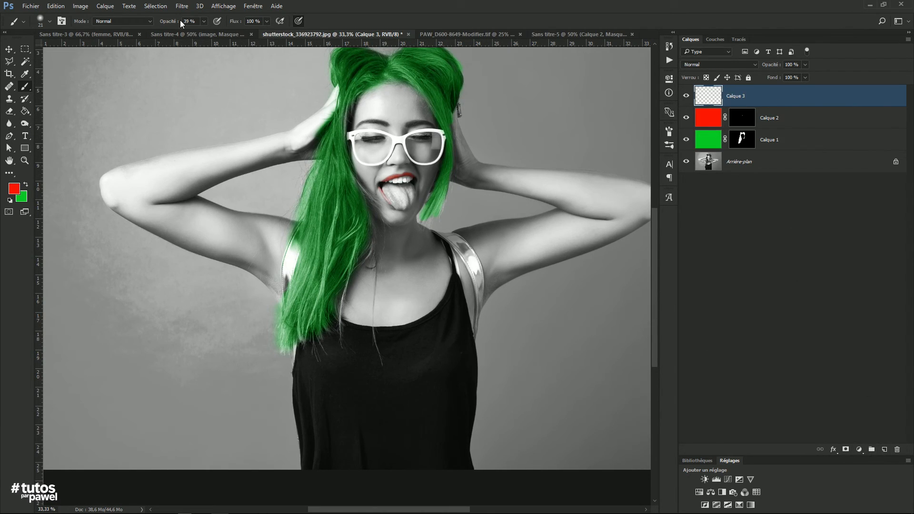
pyautogui.click(149, 21)
pyautogui.click(14, 189)
pyautogui.click(14, 190)
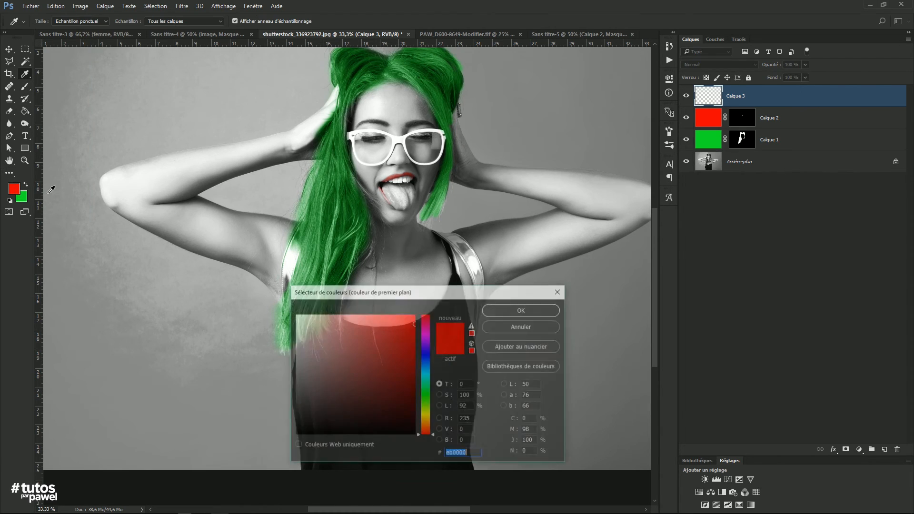
pyautogui.moveTo(424, 387)
pyautogui.mouseDown()
pyautogui.moveTo(425, 359)
pyautogui.moveTo(422, 368)
pyautogui.mouseUp()
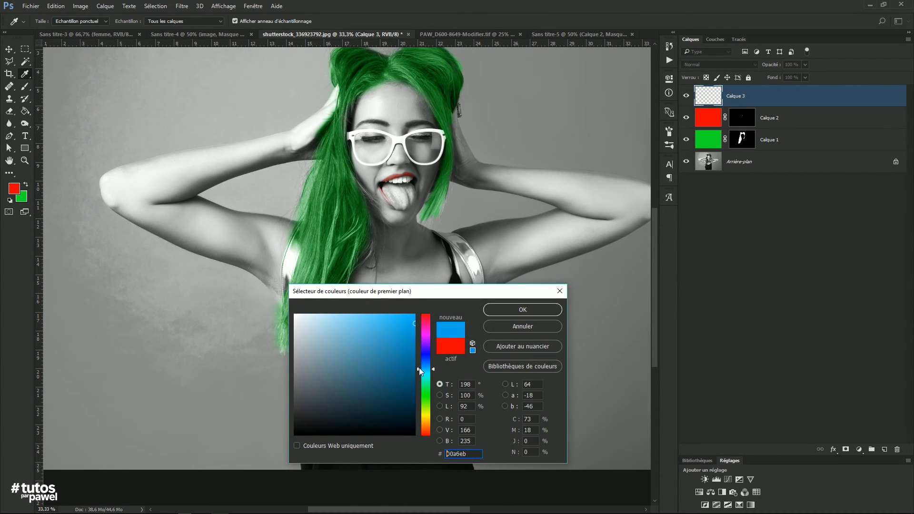
pyautogui.click(522, 310)
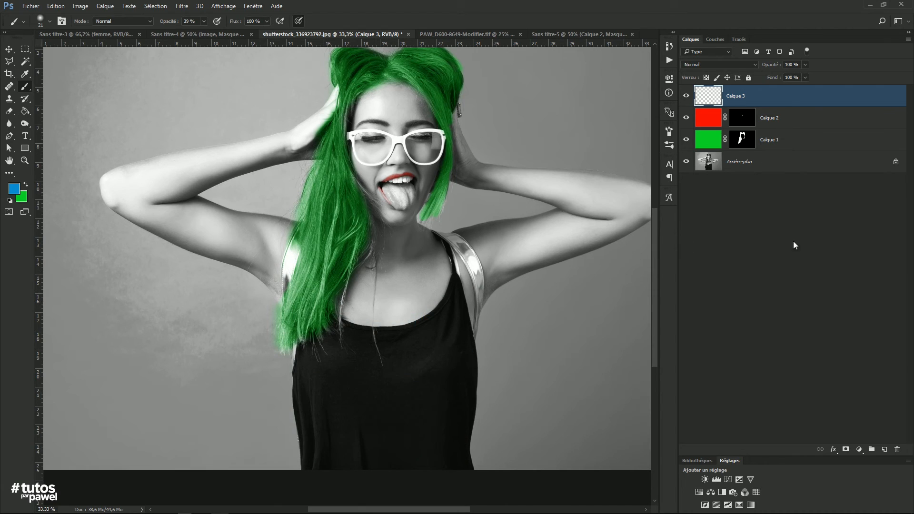
pyautogui.hotkey('alt', 'BackSpace')
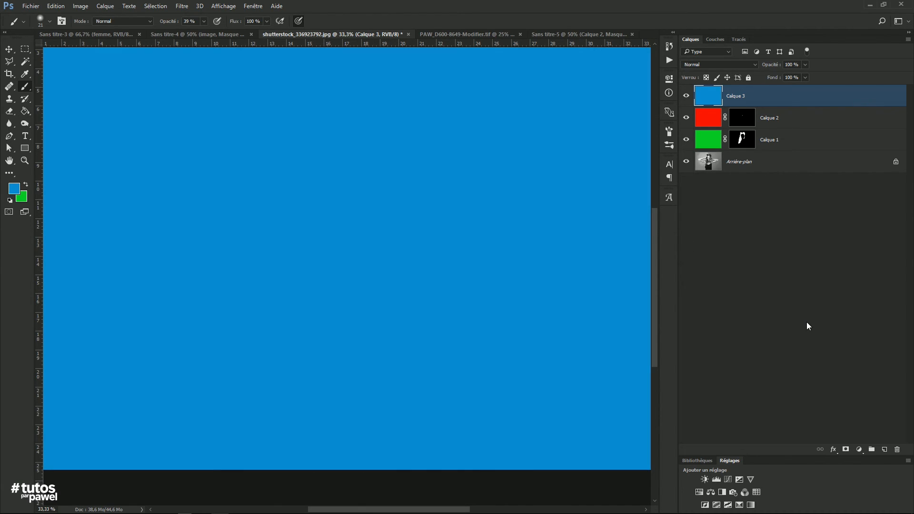
# Add an inverted, black layer mask to Calque 3 and set the Brush to 243 px at 100 % opacity
pyautogui.click(846, 449)
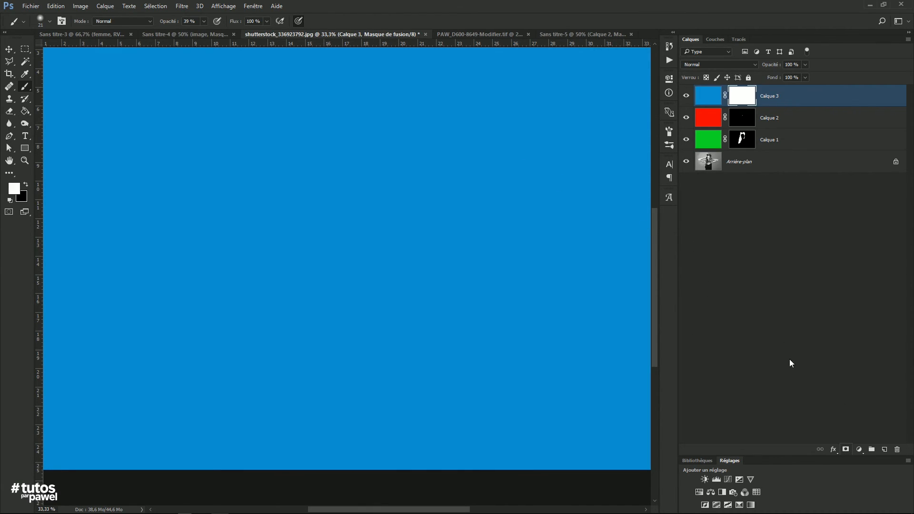
pyautogui.hotkey('ctrl', 'i')
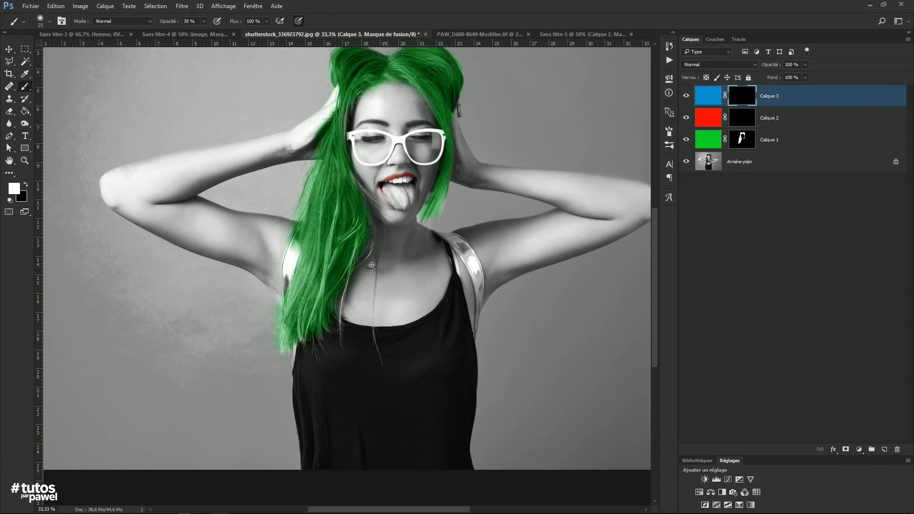
pyautogui.keyDown('ctrl'); pyautogui.click(378, 366); pyautogui.keyUp('ctrl')
pyautogui.keyDown('ctrl'); pyautogui.click(378, 365); pyautogui.keyUp('ctrl')
pyautogui.moveTo(379, 387); pyautogui.dragTo(365, 296)
pyautogui.moveTo(300, 276); pyautogui.dragTo(343, 274)
pyautogui.moveTo(167, 25); pyautogui.dragTo(212, 24)
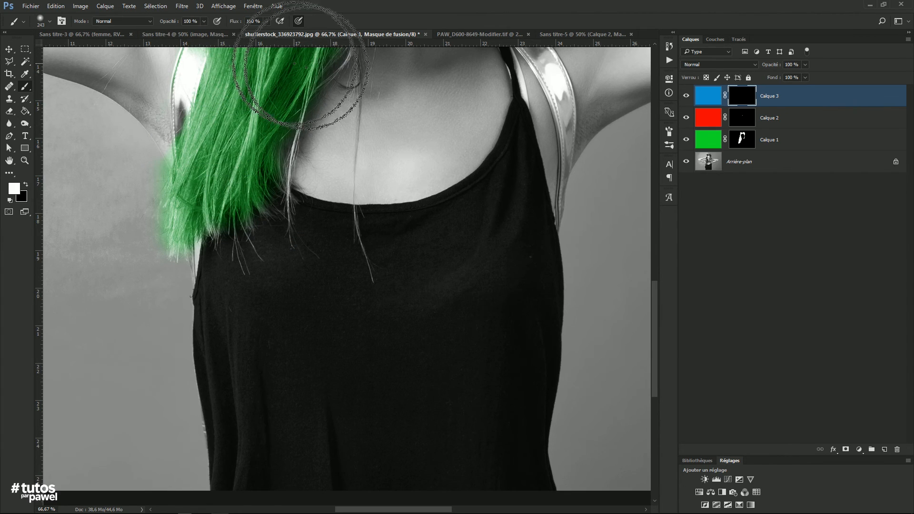
# Set the Calque 3 blend mode to Lumière tamisée and paint white on its mask over the black tank top
pyautogui.click(724, 64)
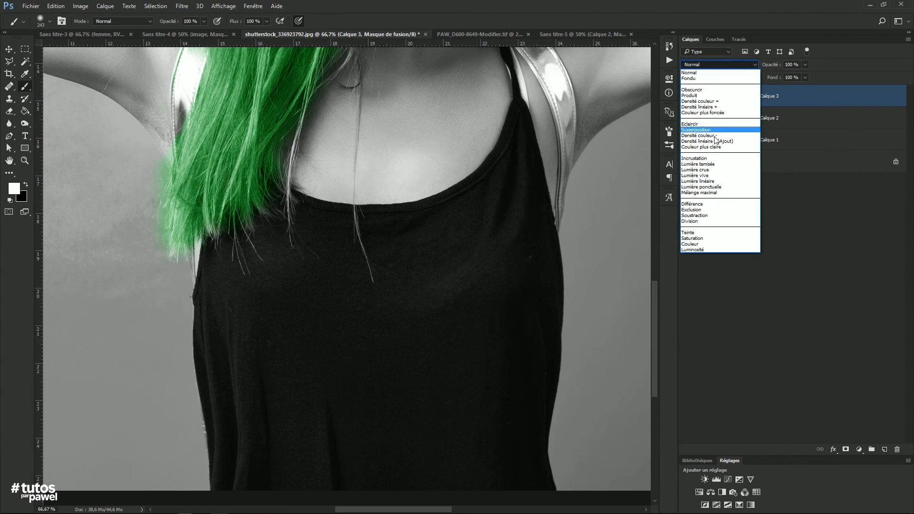
pyautogui.click(699, 163)
pyautogui.moveTo(316, 299)
pyautogui.mouseDown()
pyautogui.moveTo(269, 238)
pyautogui.moveTo(385, 259)
pyautogui.moveTo(437, 245)
pyautogui.moveTo(465, 221)
pyautogui.mouseUp()
pyautogui.moveTo(427, 259); pyautogui.dragTo(397, 253)
pyautogui.moveTo(450, 219)
pyautogui.mouseDown()
pyautogui.moveTo(480, 194)
pyautogui.moveTo(234, 352)
pyautogui.moveTo(239, 316)
pyautogui.moveTo(222, 277)
pyautogui.moveTo(224, 406)
pyautogui.moveTo(206, 433)
pyautogui.moveTo(236, 363)
pyautogui.moveTo(282, 463)
pyautogui.moveTo(323, 429)
pyautogui.moveTo(369, 453)
pyautogui.moveTo(267, 360)
pyautogui.moveTo(423, 343)
pyautogui.moveTo(344, 302)
pyautogui.moveTo(219, 283)
pyautogui.moveTo(216, 400)
pyautogui.moveTo(294, 396)
pyautogui.moveTo(439, 330)
pyautogui.moveTo(407, 348)
pyautogui.moveTo(373, 406)
pyautogui.moveTo(328, 418)
pyautogui.moveTo(429, 399)
pyautogui.moveTo(466, 409)
pyautogui.moveTo(505, 435)
pyautogui.moveTo(532, 486)
pyautogui.moveTo(520, 442)
pyautogui.moveTo(568, 307)
pyautogui.moveTo(553, 232)
pyautogui.moveTo(528, 179)
pyautogui.moveTo(529, 123)
pyautogui.moveTo(449, 309)
pyautogui.moveTo(478, 381)
pyautogui.moveTo(505, 220)
pyautogui.moveTo(518, 307)
pyautogui.moveTo(520, 259)
pyautogui.moveTo(392, 292)
pyautogui.mouseUp()
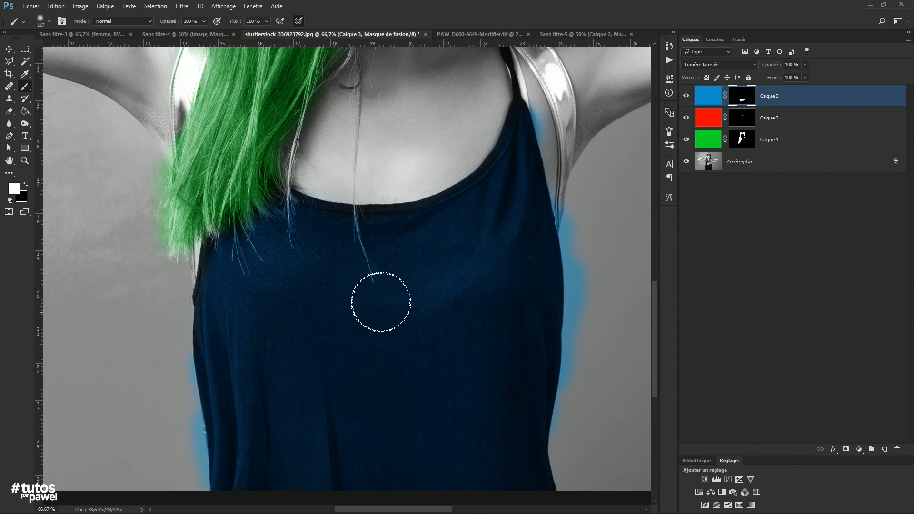
# Paint black on the Calque 3 mask along both sides of the tank top with a smaller brush to remove the blue spill
pyautogui.click(25, 184)
pyautogui.keyDown('alt'); pyautogui.rightClick(576, 257); pyautogui.keyUp('alt')
pyautogui.keyDown('alt'); pyautogui.rightClick(578, 256); pyautogui.keyUp('alt')
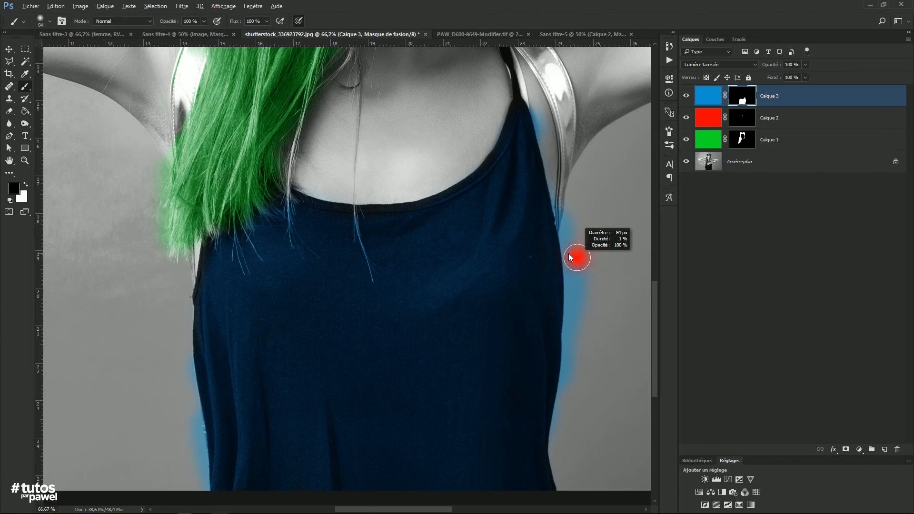
pyautogui.moveTo(563, 204)
pyautogui.mouseDown()
pyautogui.moveTo(567, 353)
pyautogui.moveTo(585, 278)
pyautogui.moveTo(560, 454)
pyautogui.mouseUp()
pyautogui.moveTo(164, 327)
pyautogui.mouseDown()
pyautogui.moveTo(189, 391)
pyautogui.moveTo(169, 354)
pyautogui.moveTo(183, 420)
pyautogui.moveTo(186, 396)
pyautogui.moveTo(179, 429)
pyautogui.moveTo(189, 424)
pyautogui.moveTo(190, 446)
pyautogui.moveTo(192, 420)
pyautogui.moveTo(198, 486)
pyautogui.mouseUp()
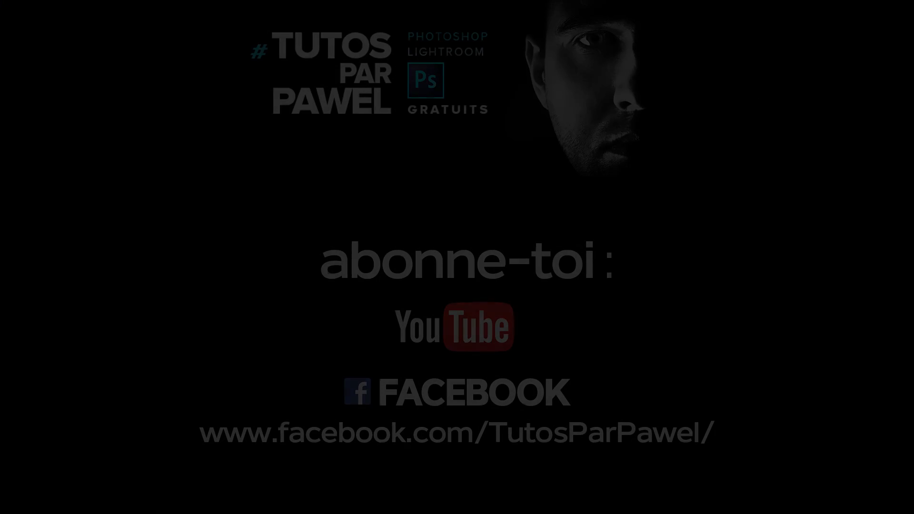